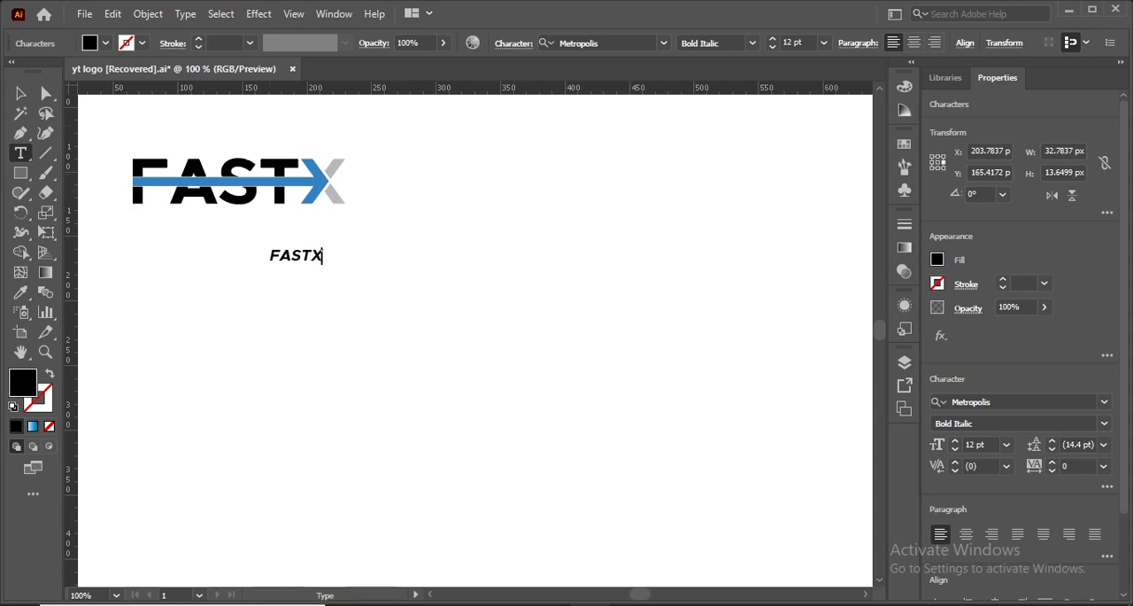
- Enlarge the italic FASTX text to about 105 pt and position it below the finished sample logo
left_click(20, 93)
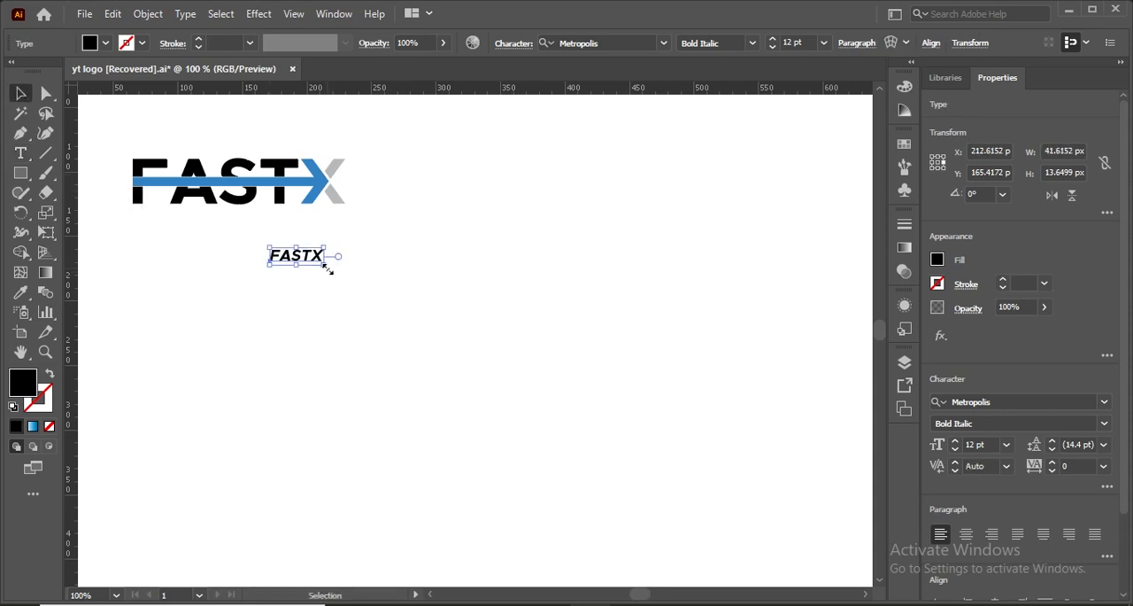
left_click_drag(326, 268, 534, 422)
left_click_drag(312, 272, 479, 317)
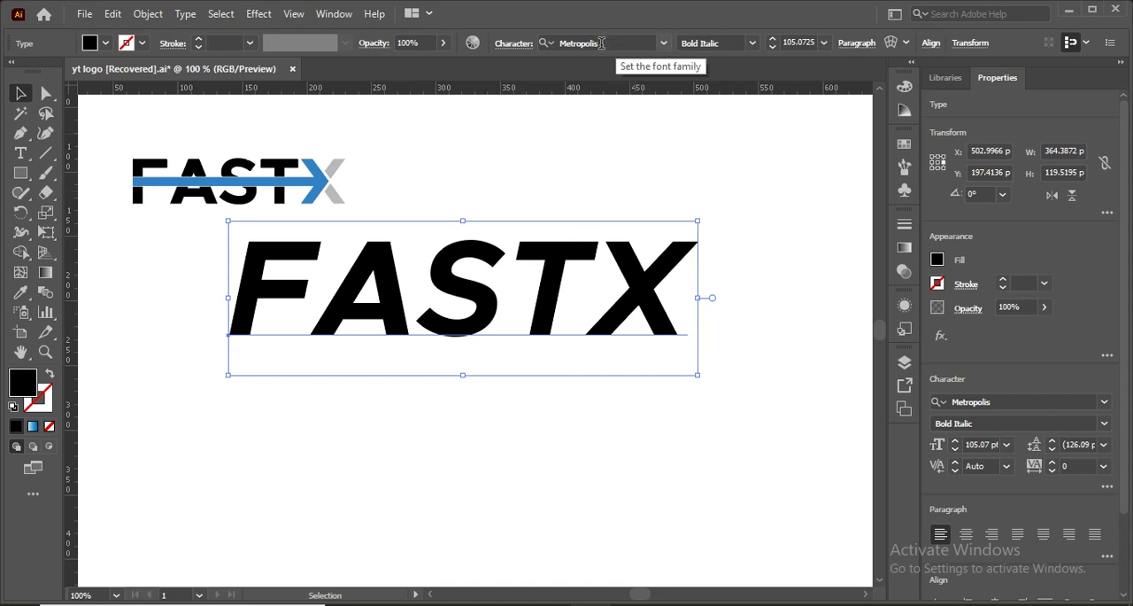
- Change the large FASTX text's font style to Metropolis Bold
left_click(602, 43)
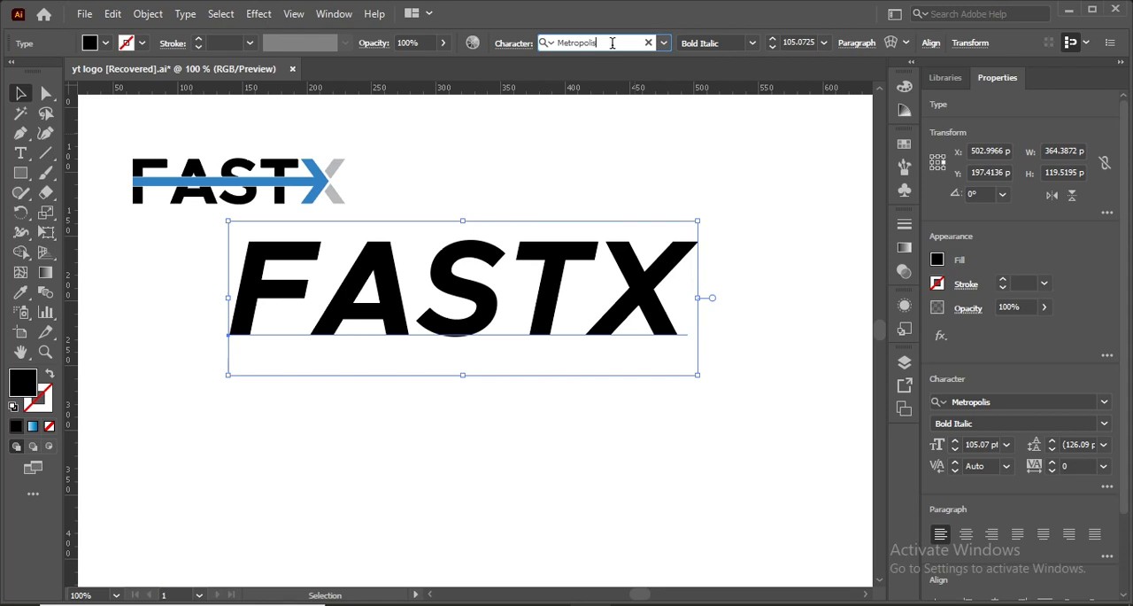
left_click(751, 43)
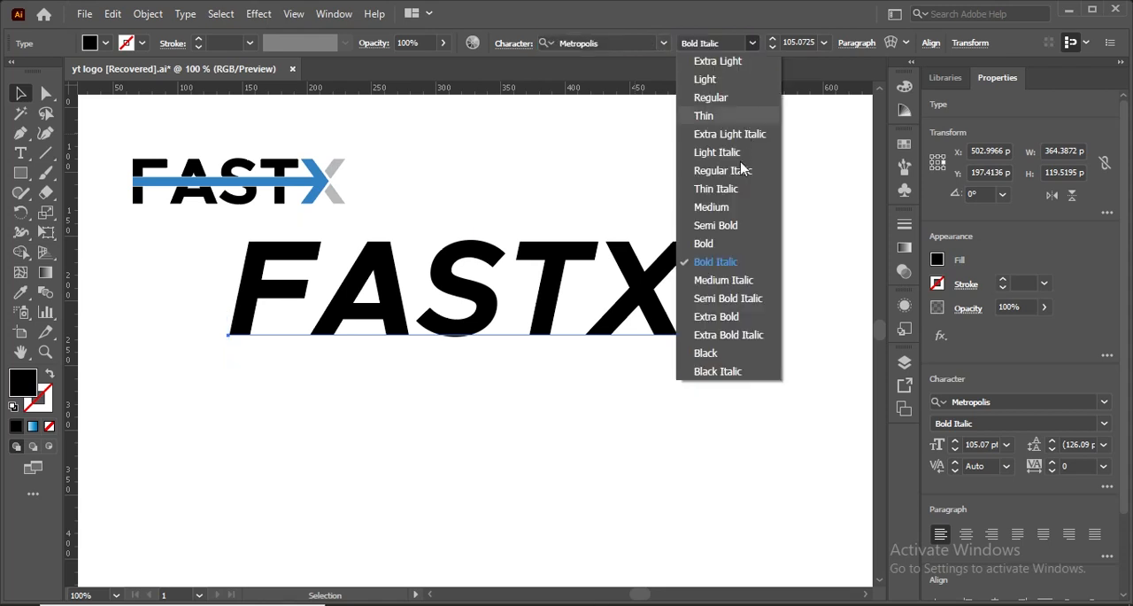
left_click(706, 244)
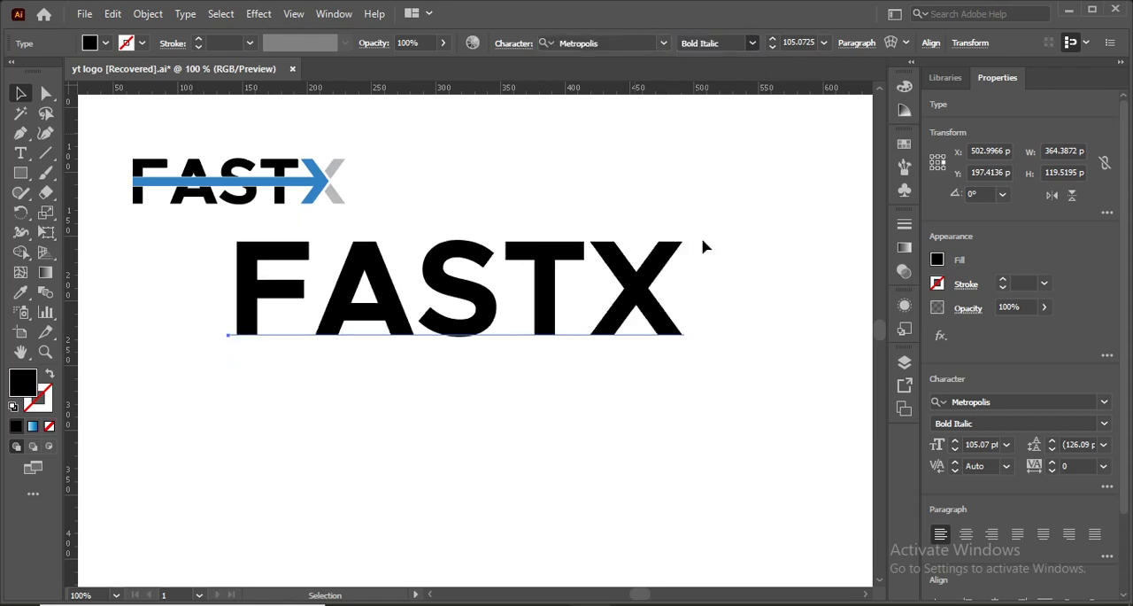
left_click(547, 370)
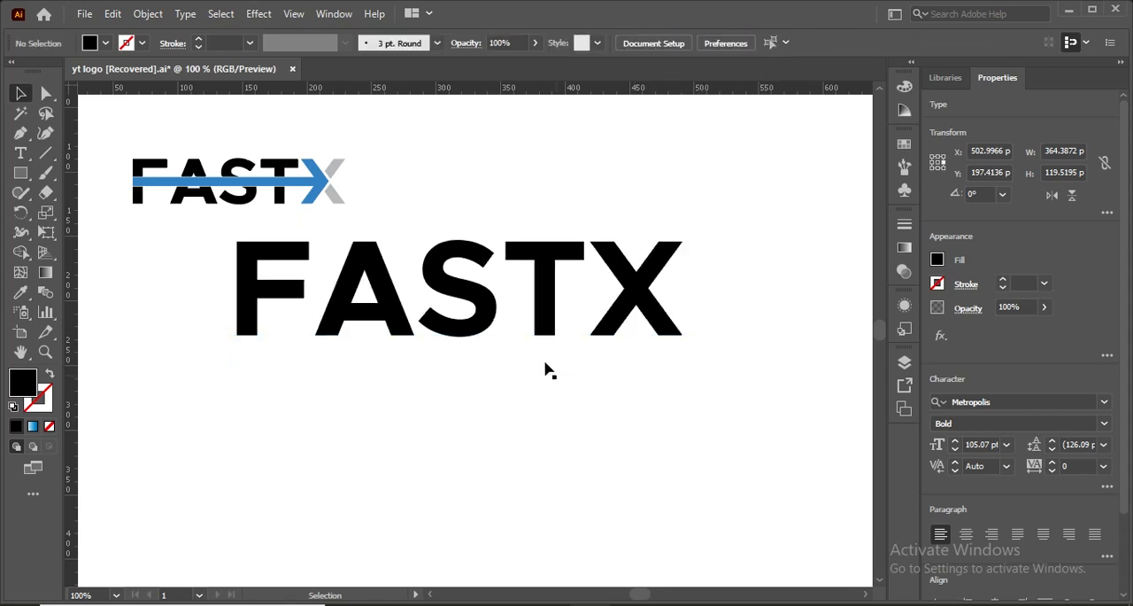
- Convert the large FASTX text to outlines and ungroup it into separate letters
left_click(376, 320)
right_click(376, 321)
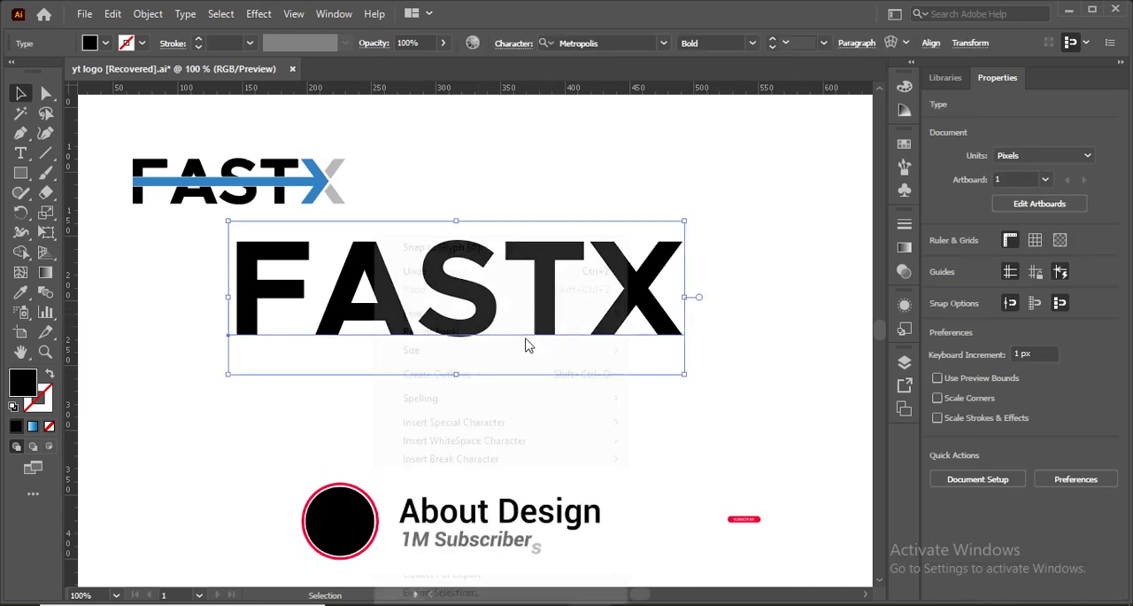
left_click(445, 376)
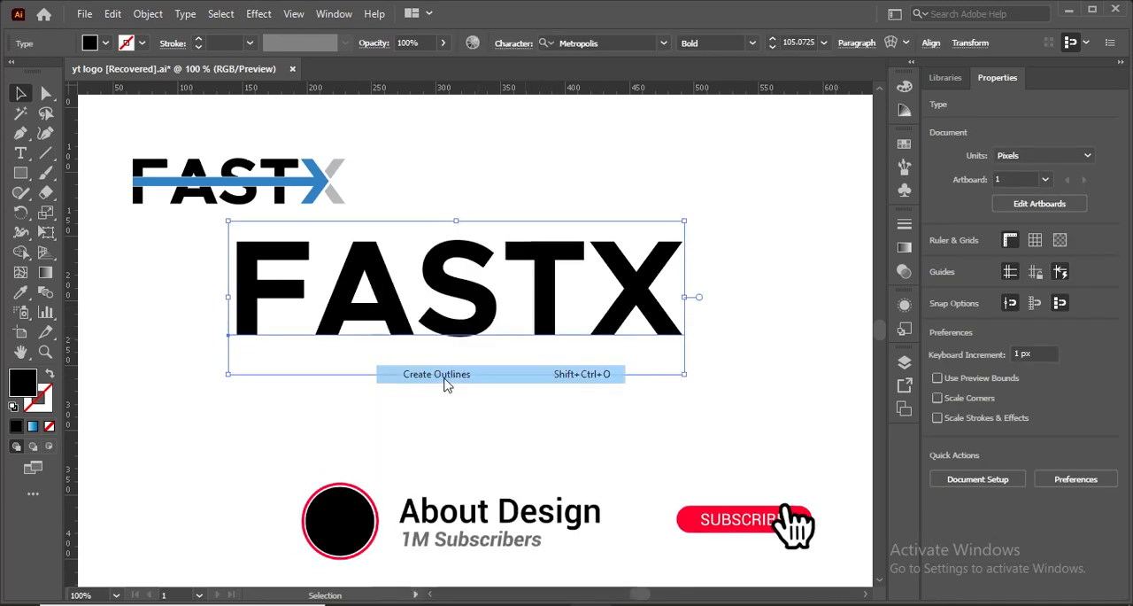
right_click(406, 325)
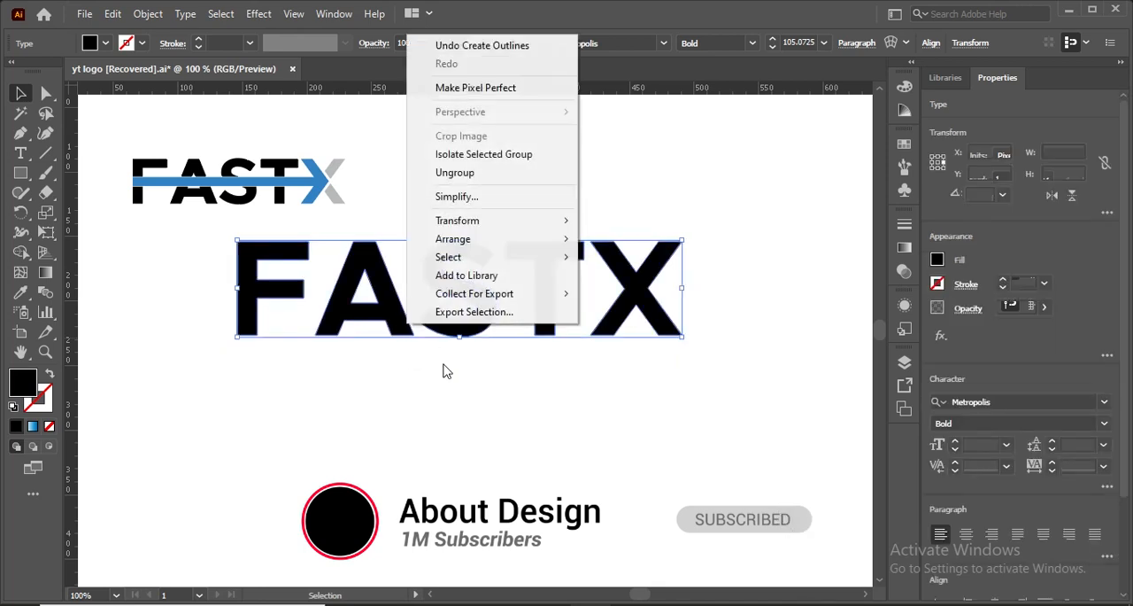
left_click(453, 173)
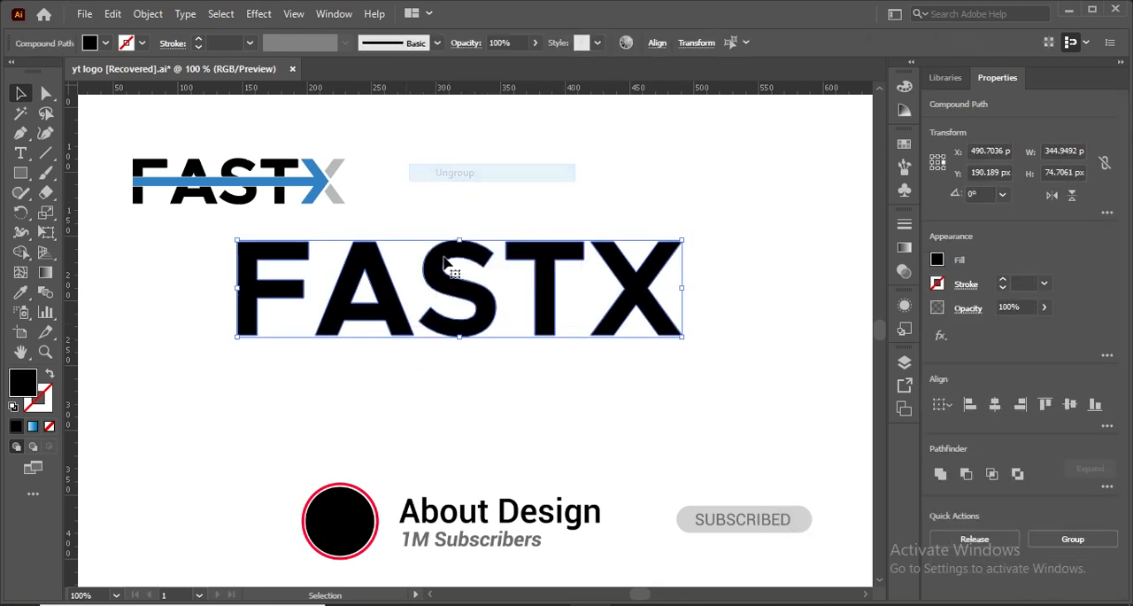
left_click(448, 366)
- Align all the large FASTX letters to one another by their vertical centres
left_click_drag(383, 301, 688, 341)
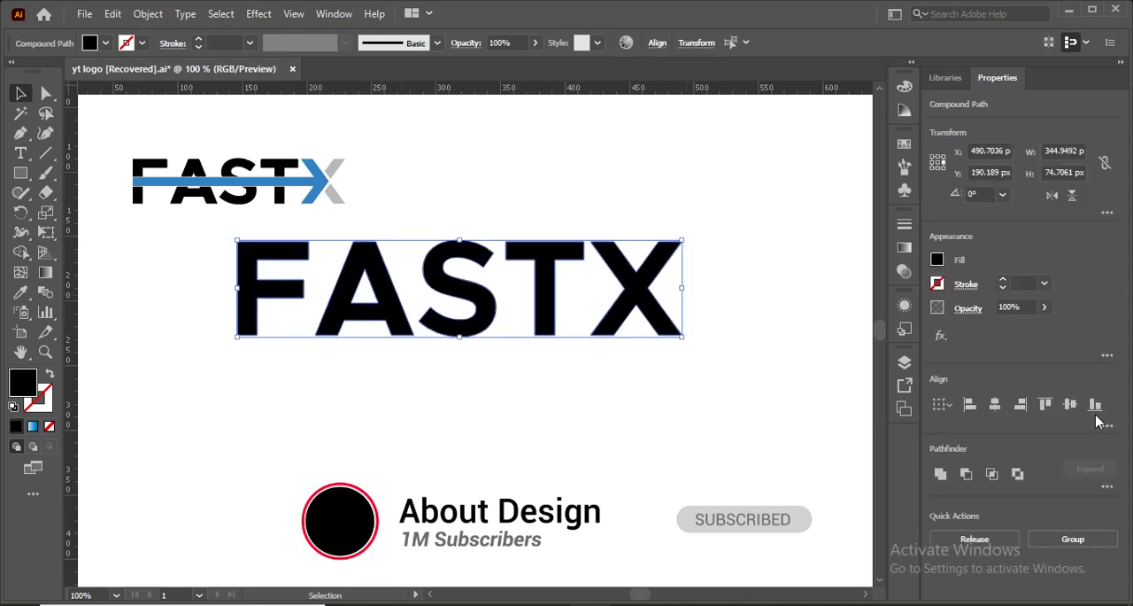
left_click(1096, 407)
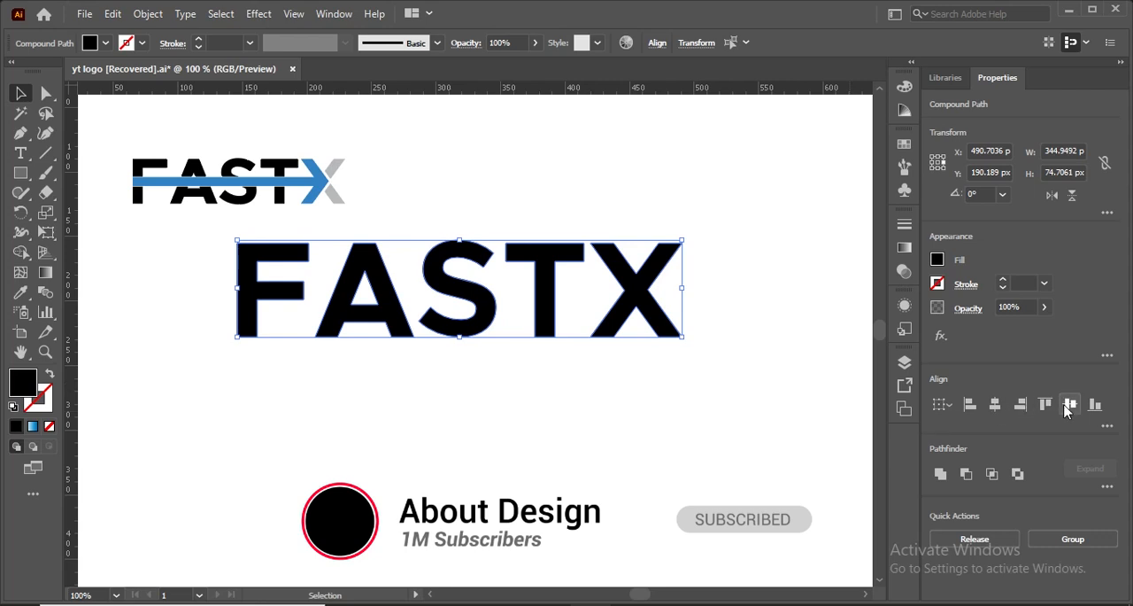
left_click(405, 401)
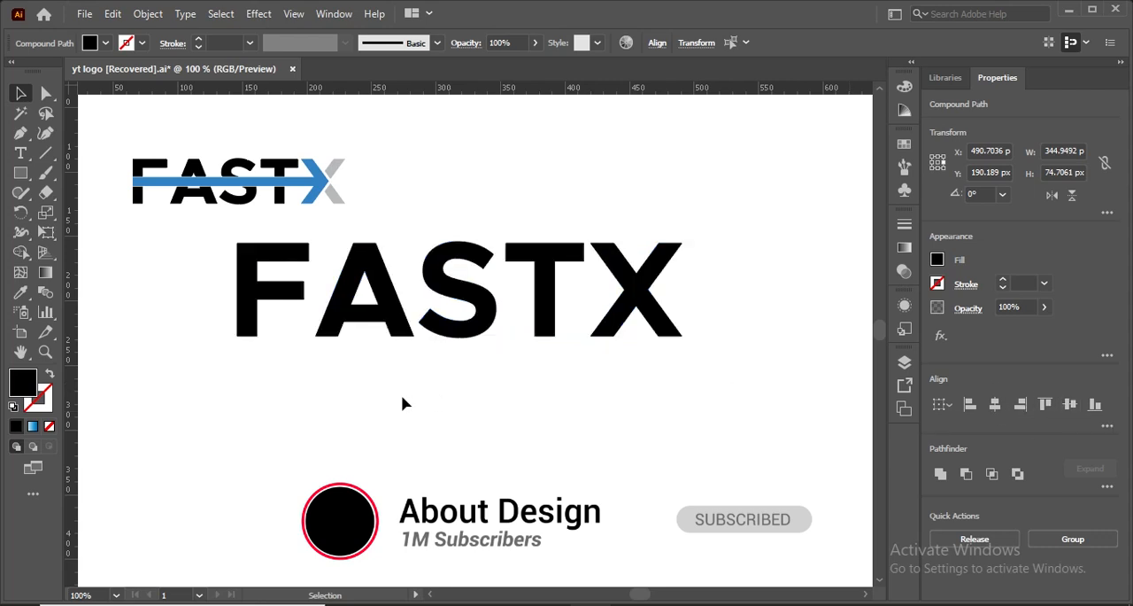
left_click(248, 285)
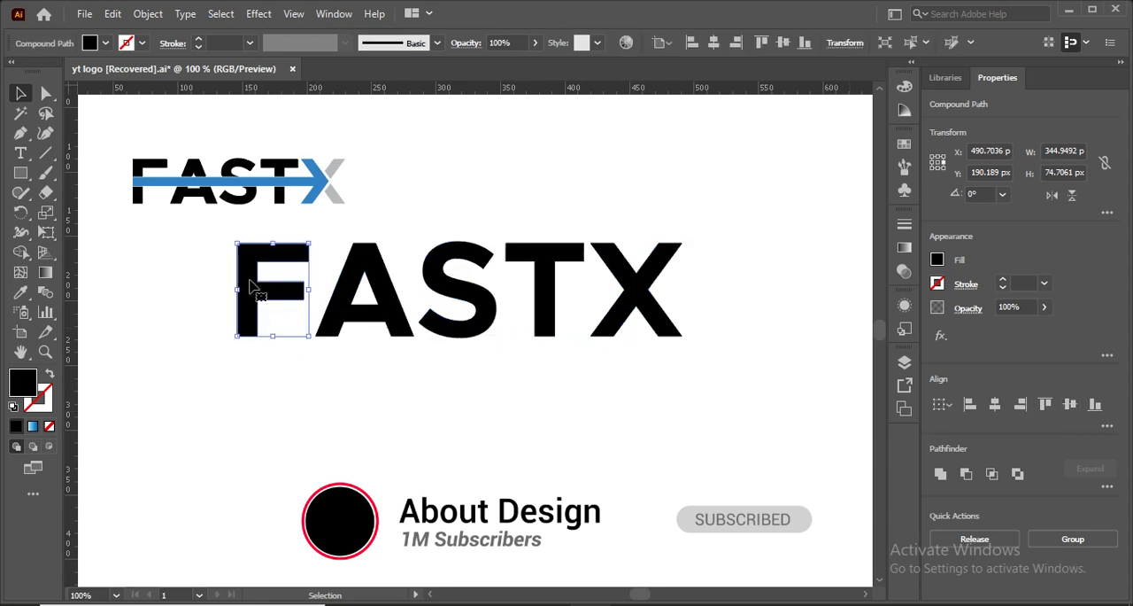
left_click(163, 265)
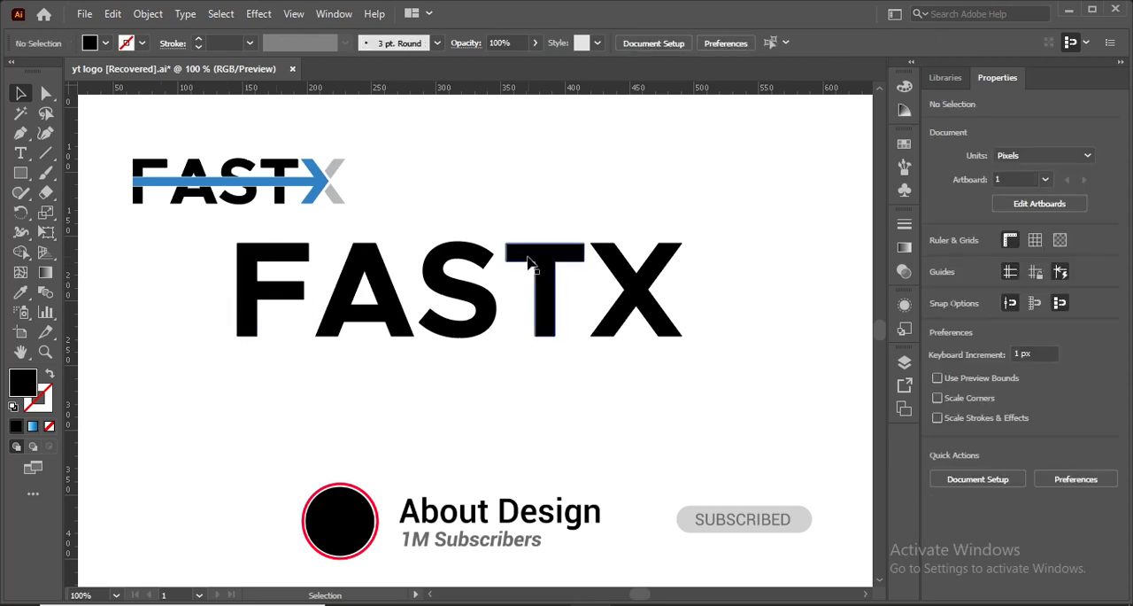
- Draw a closed rectangle about 60.5 by 14 px with the Pen tool, tracing the crossbar of the large T
left_click(20, 139)
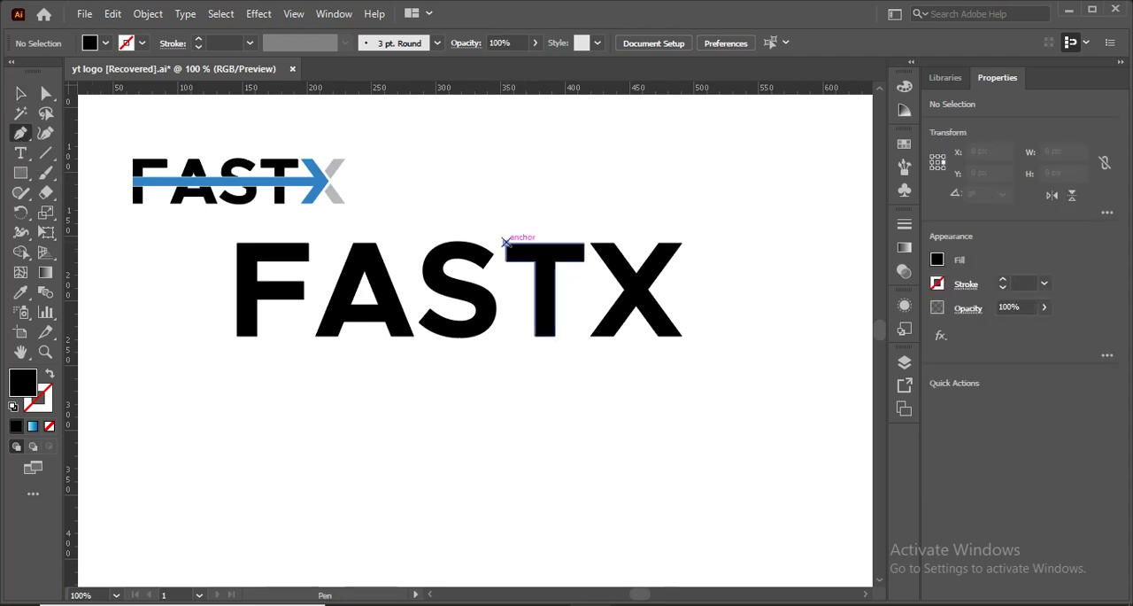
left_click(505, 242)
left_click(583, 242)
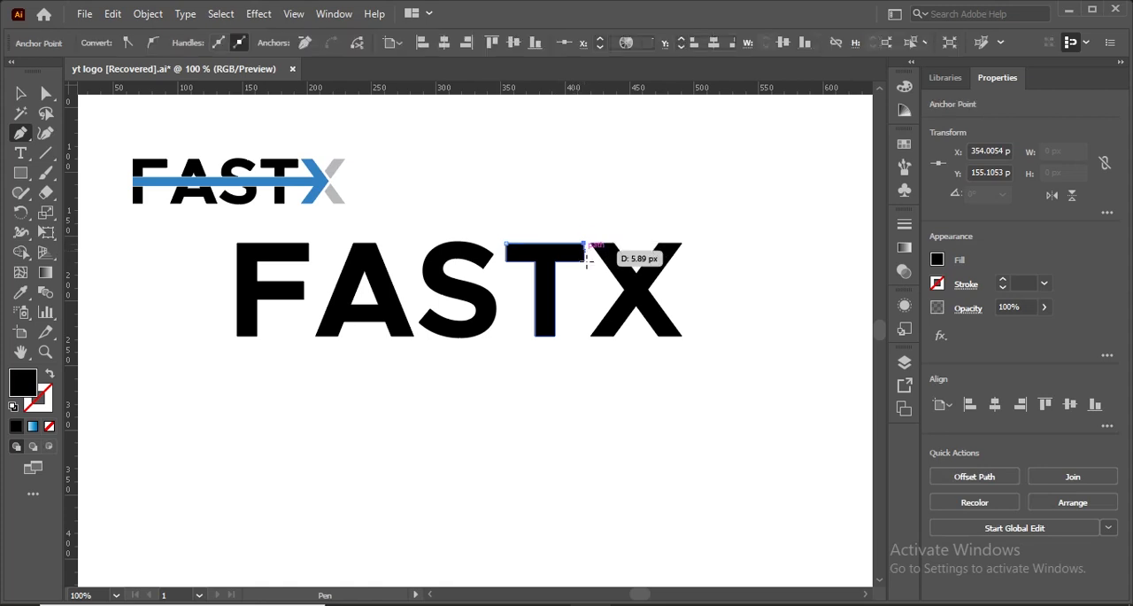
left_click(584, 255)
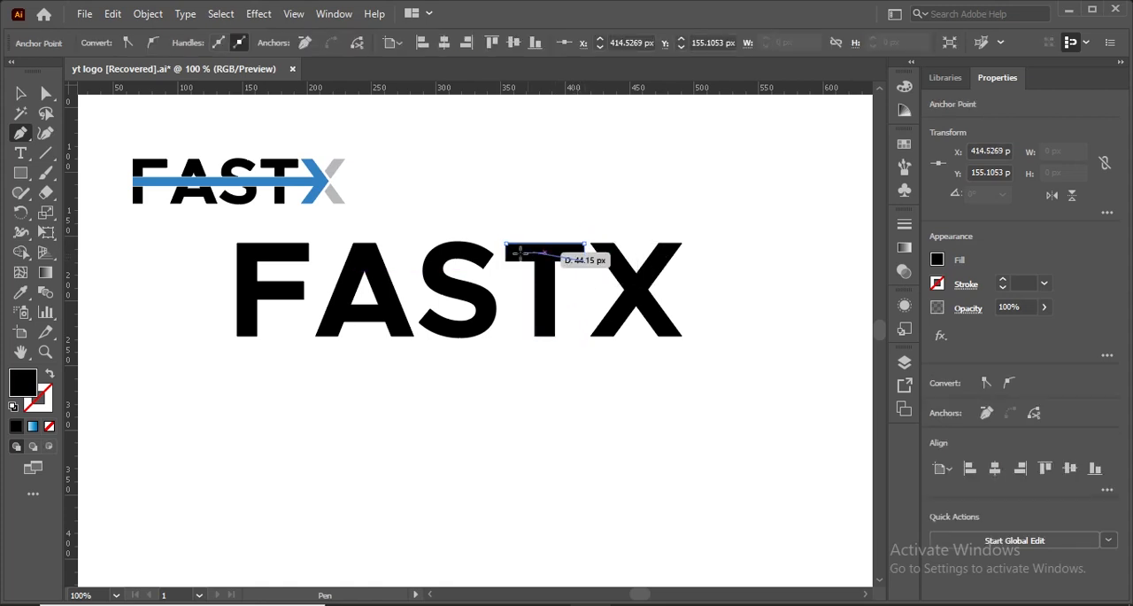
left_click(505, 256)
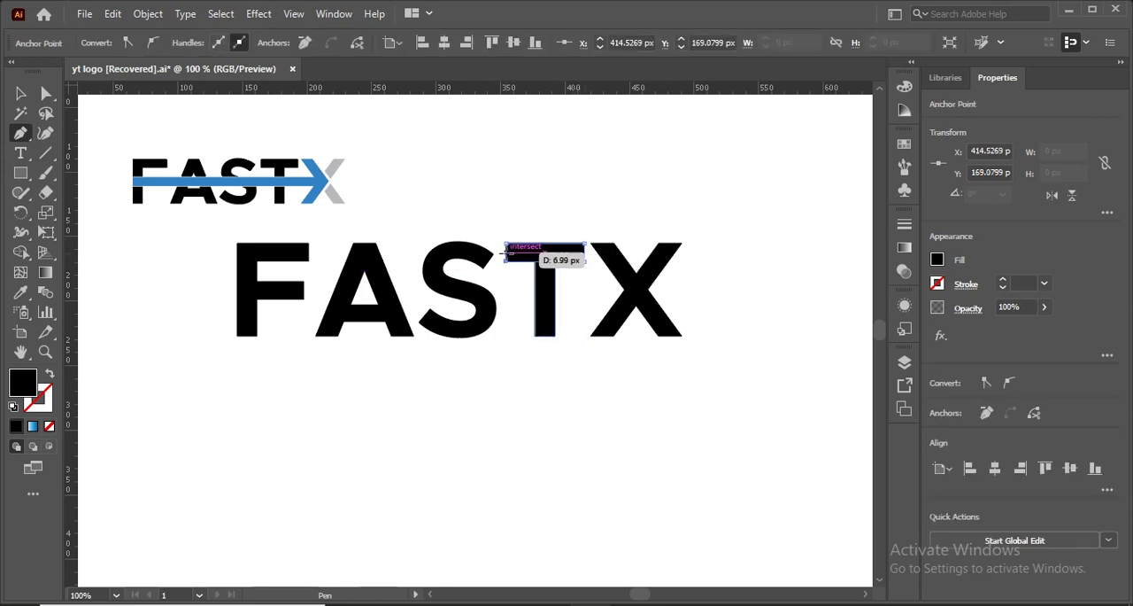
left_click(506, 244)
key("a")
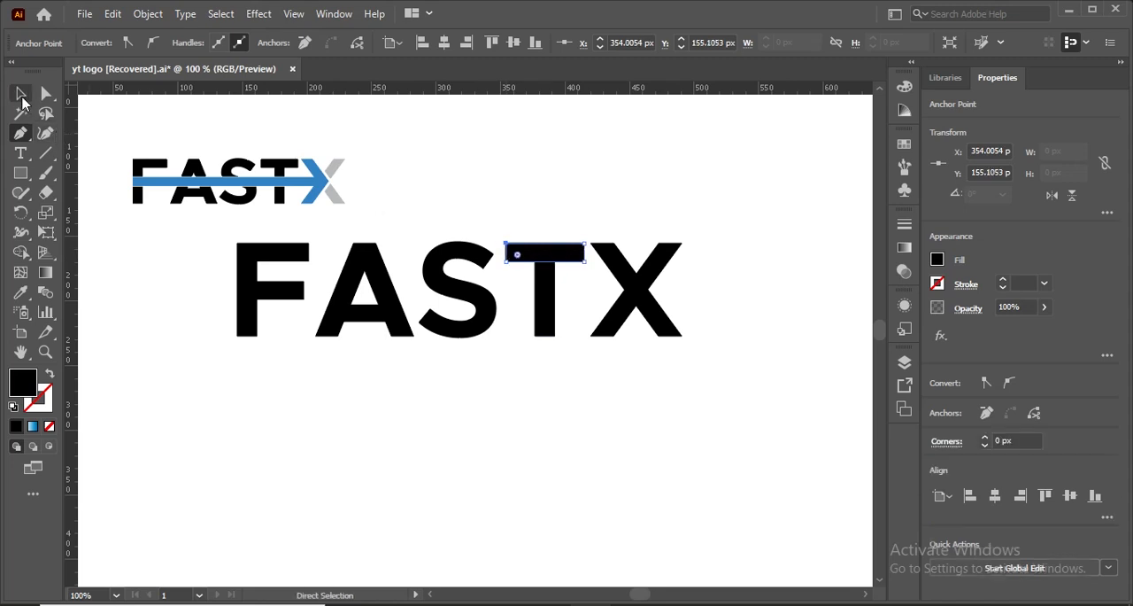
- Move the traced bar down to the letters' mid-height and stretch it from the F's left edge to beyond the X, about 430 px wide
key("v")
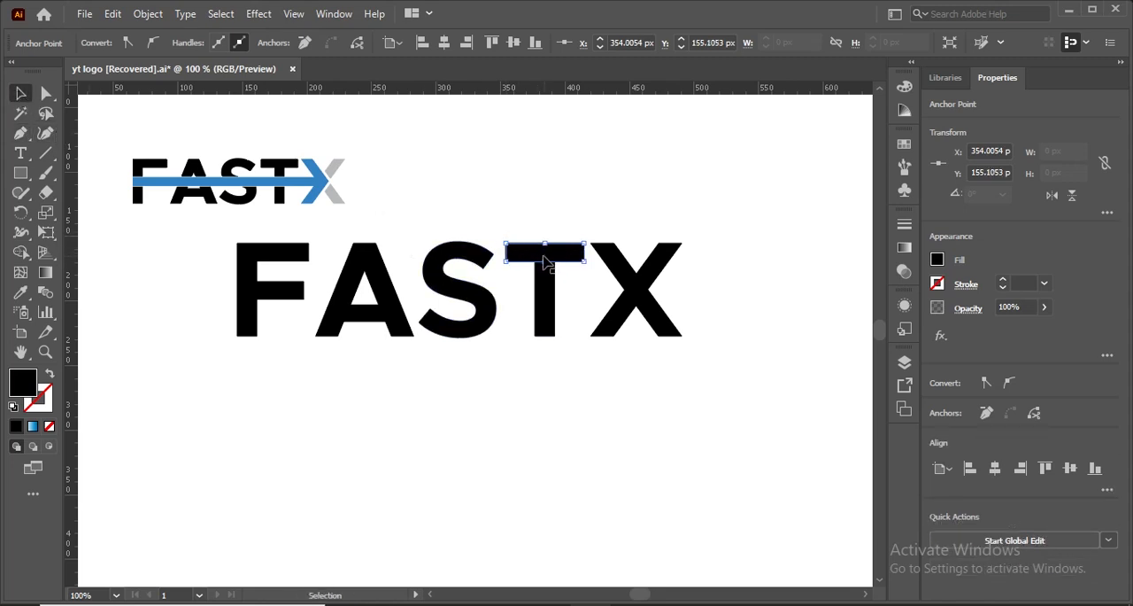
left_click_drag(545, 261, 545, 302)
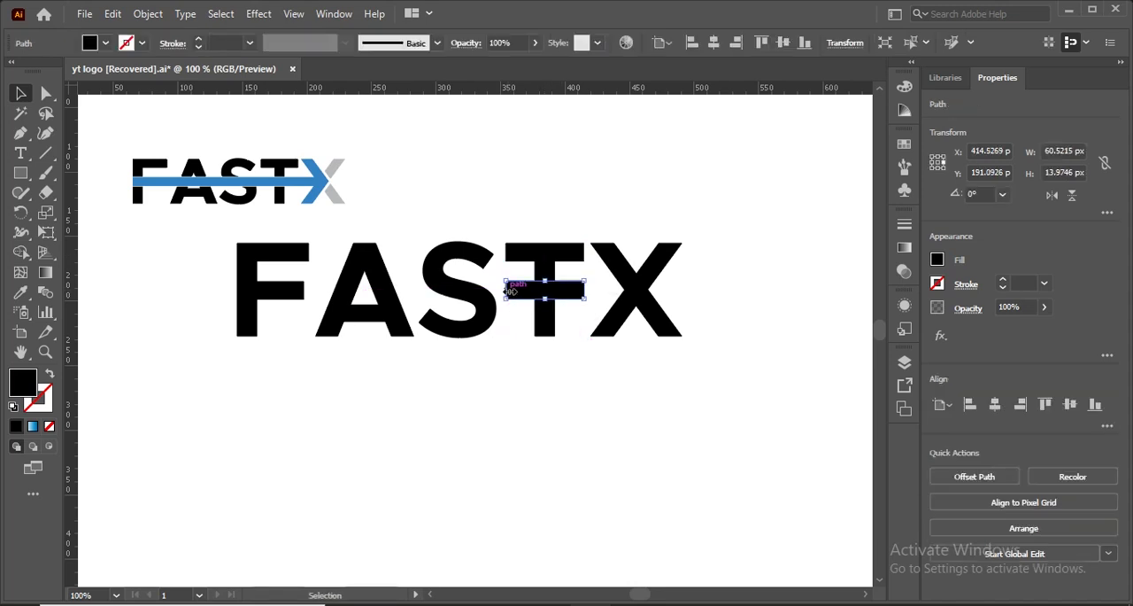
left_click_drag(511, 291, 236, 297)
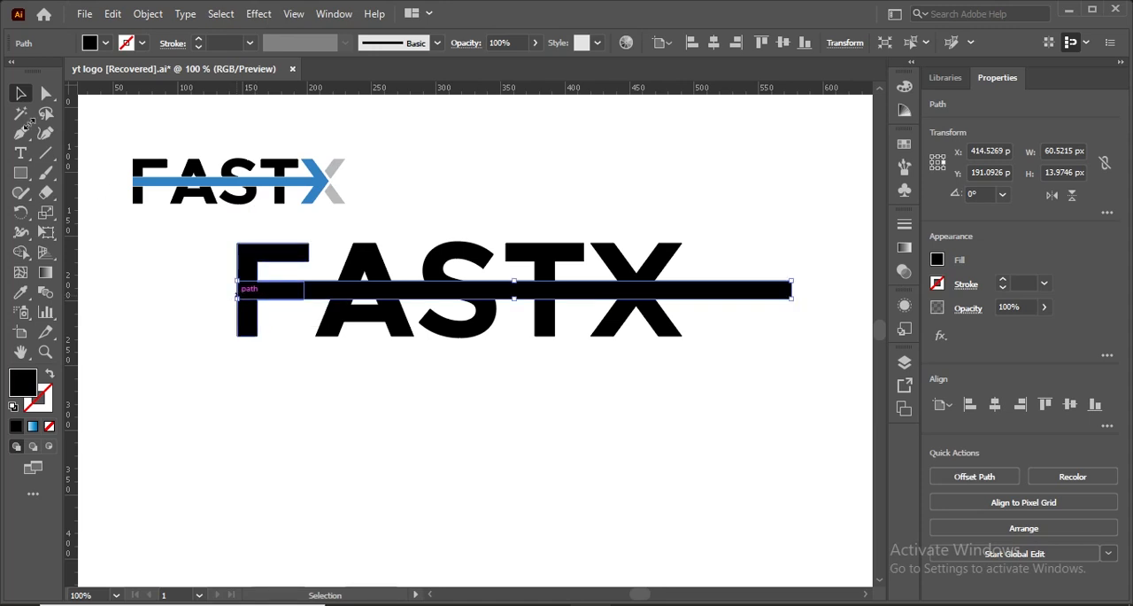
left_click(19, 95)
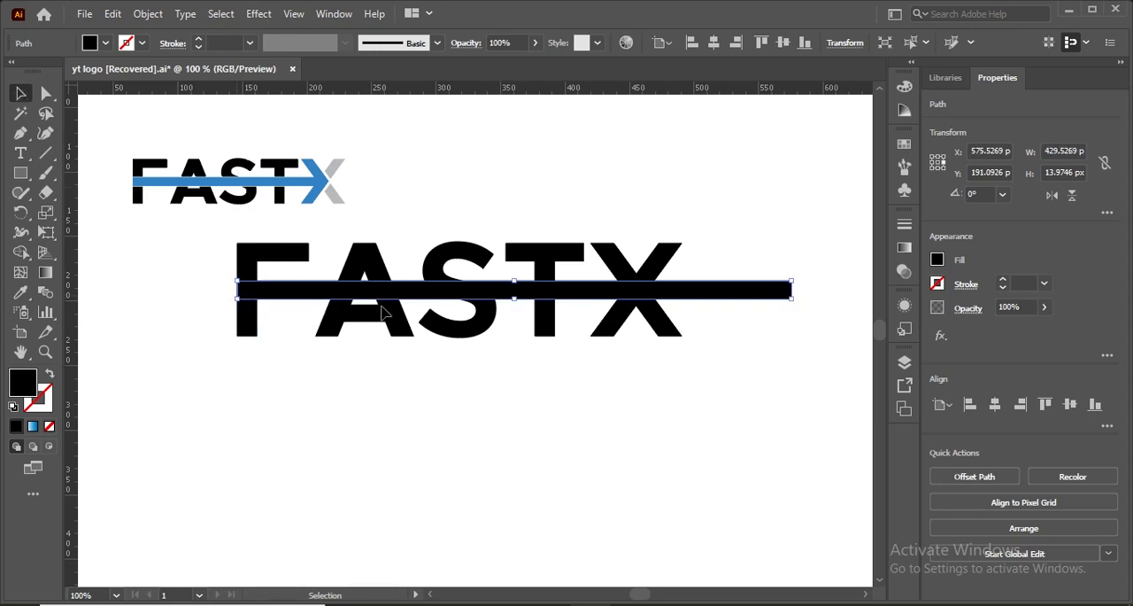
- Shorten the bar's right end to the middle of the X, making the bar 309 px wide
left_click(416, 315)
left_click(787, 289)
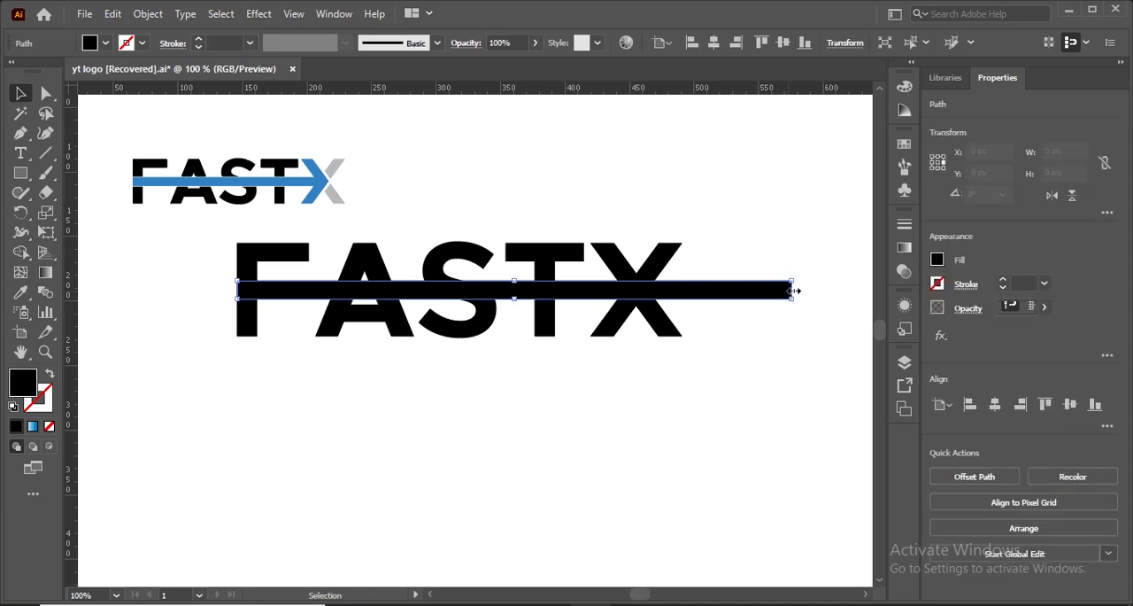
left_click_drag(794, 290, 637, 289)
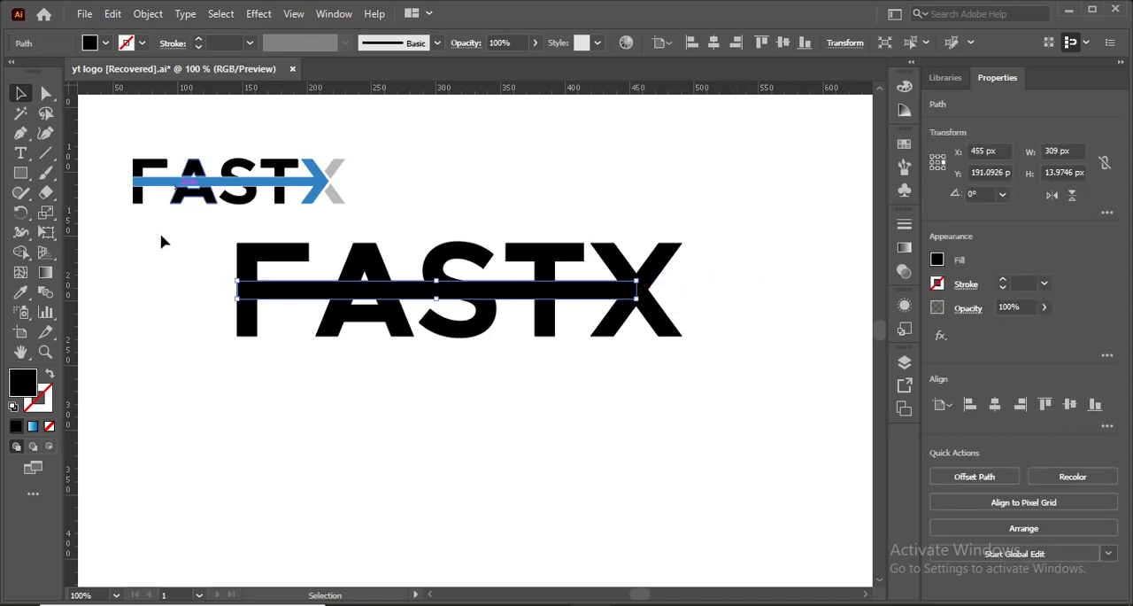
left_click(181, 251)
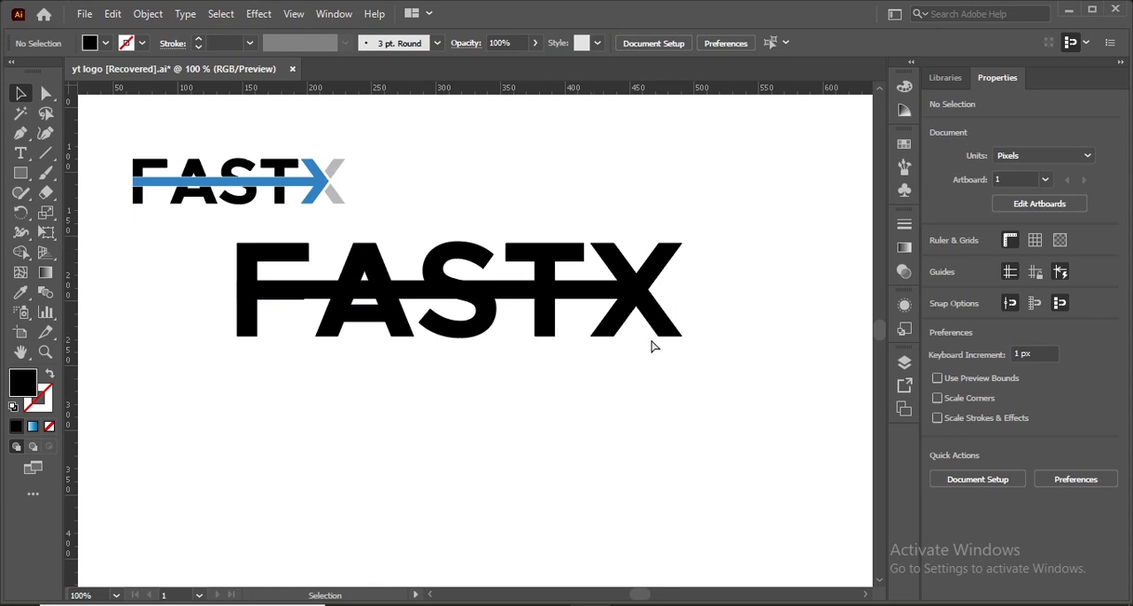
- Draw a closed triangle with the Pen tool at the X's centre, joining its lower, right and upper inner corners as an arrow tip
left_click(565, 290, "ctrl")
key("ctrl+plus")
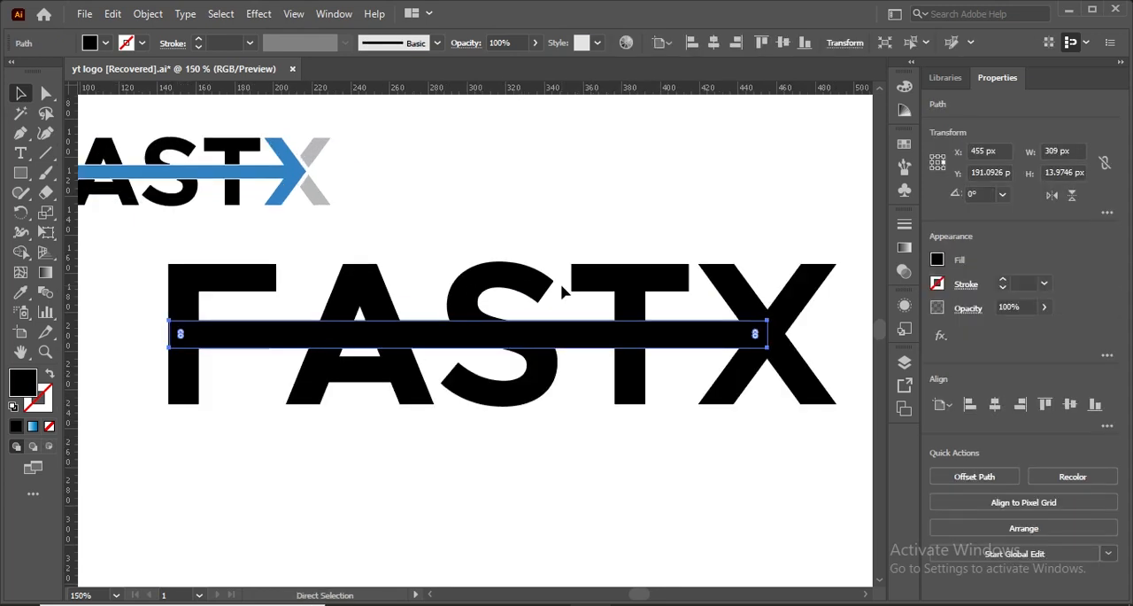
left_click(709, 547)
left_click(22, 133)
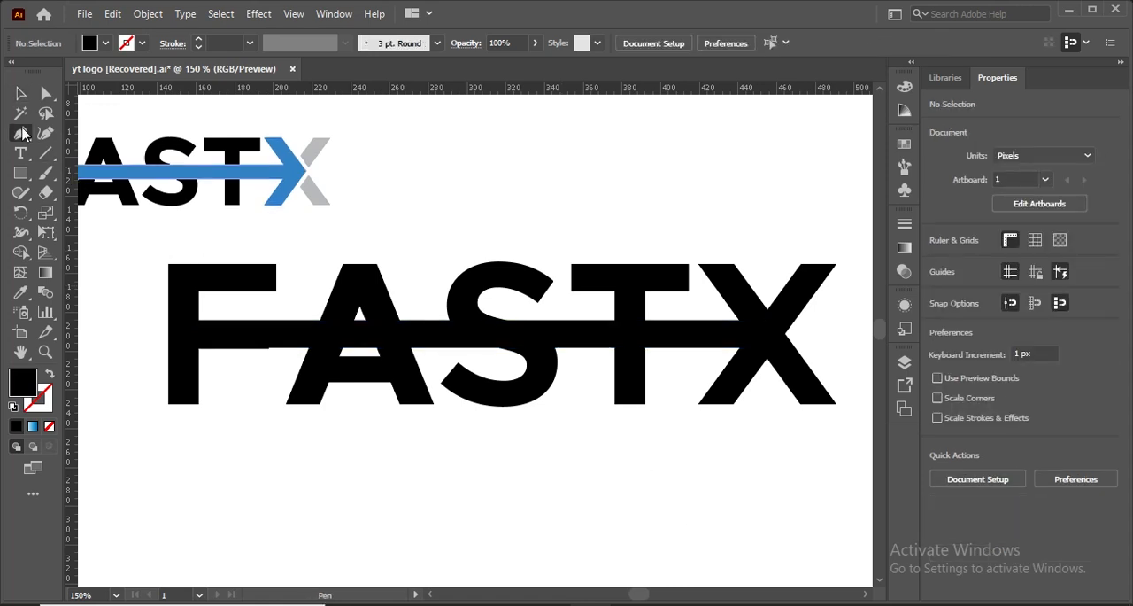
left_click(767, 359)
left_click(784, 333)
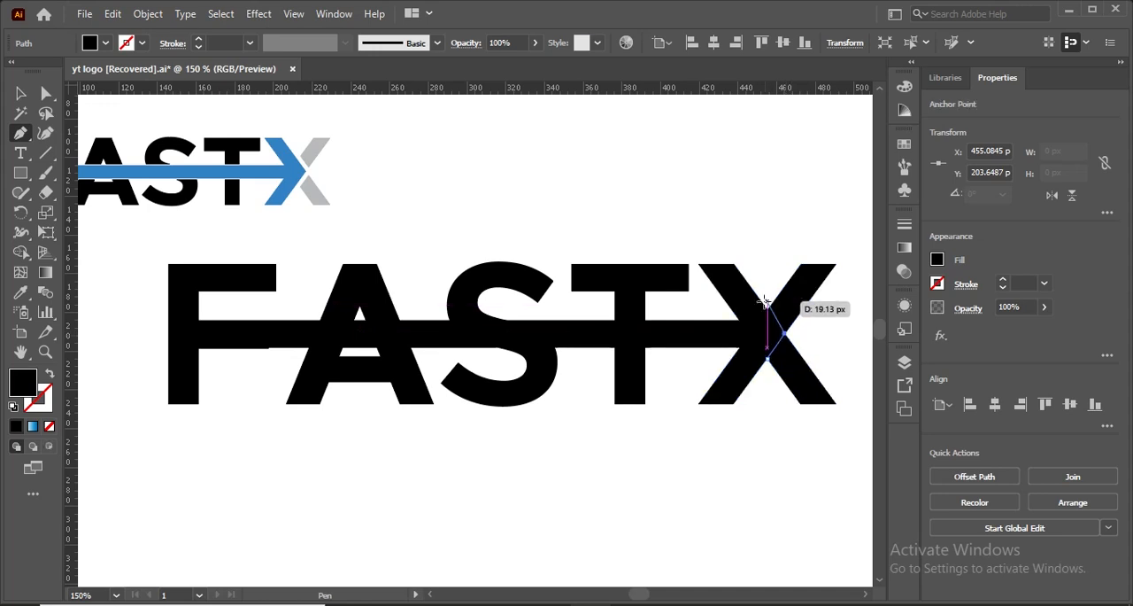
left_click(765, 304)
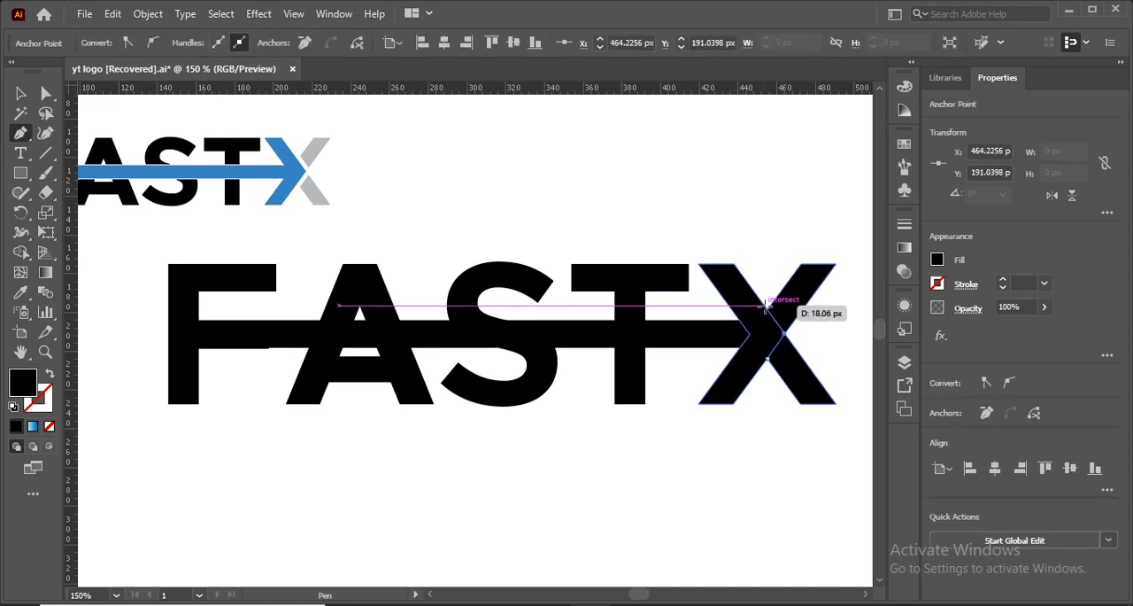
left_click(768, 358)
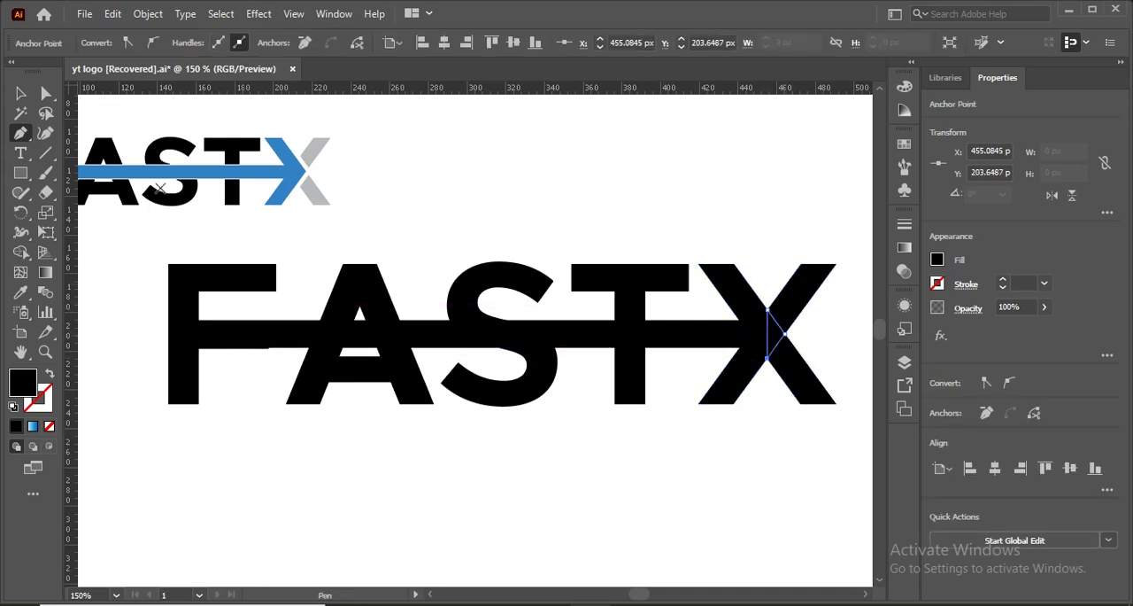
left_click(20, 93)
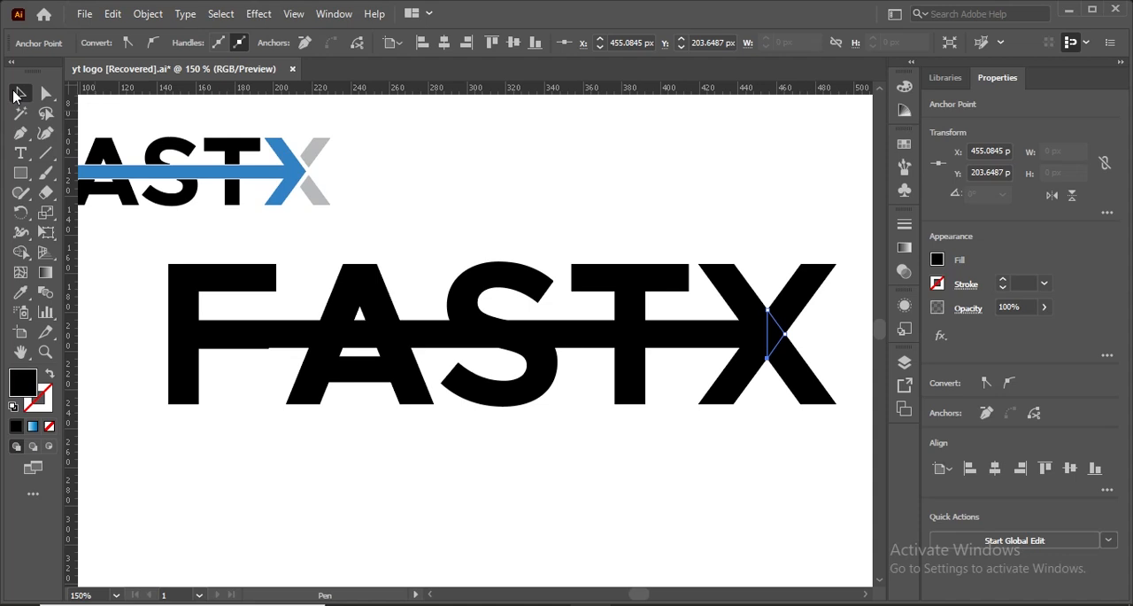
left_click(697, 480)
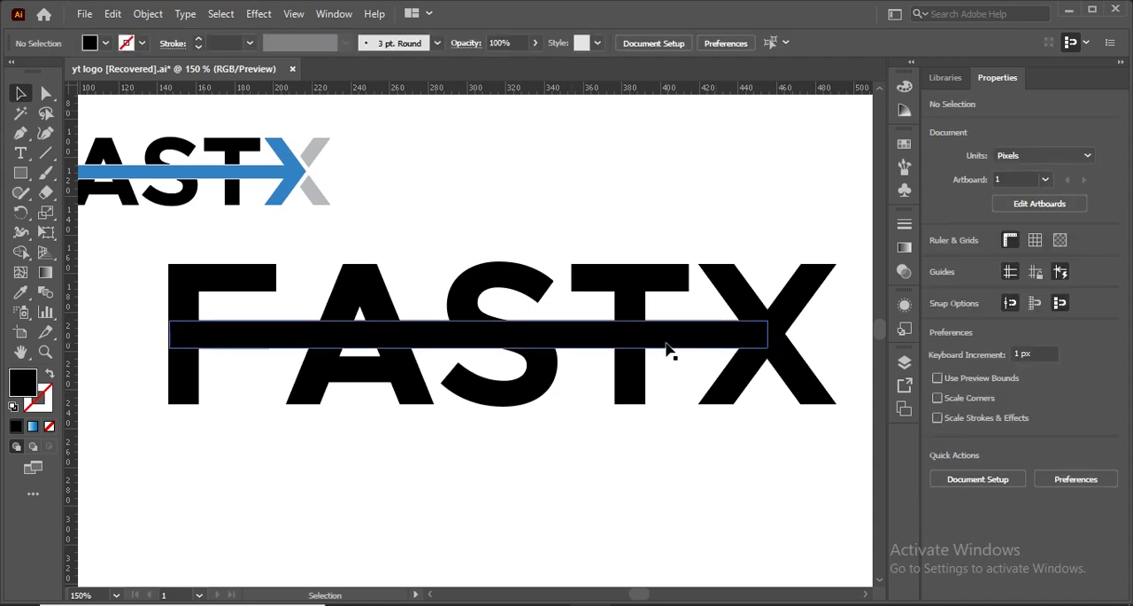
left_click(221, 333)
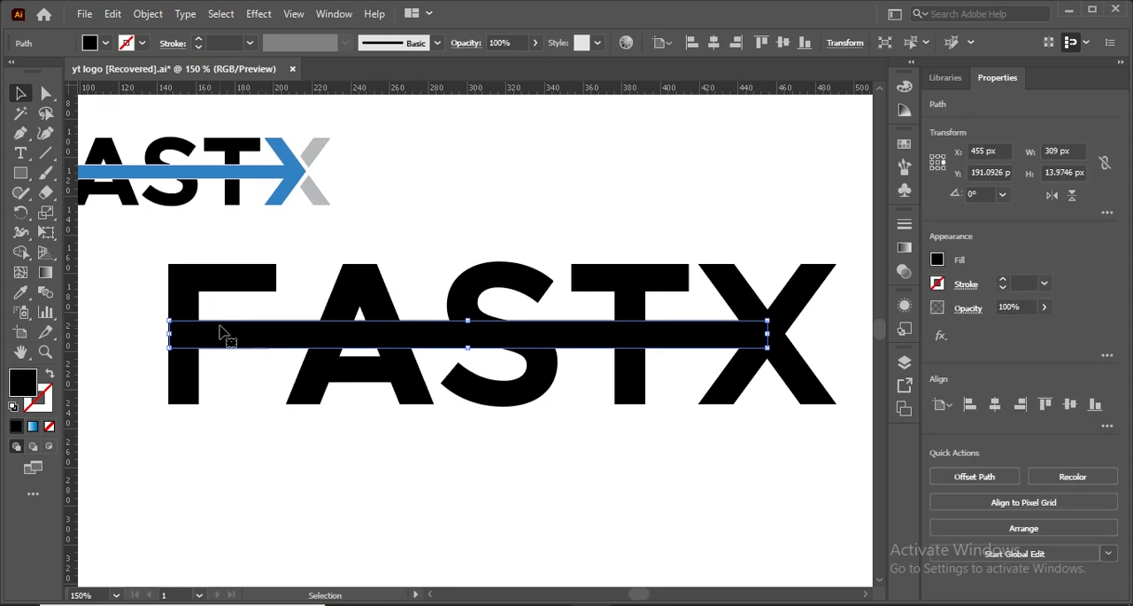
left_click(778, 336)
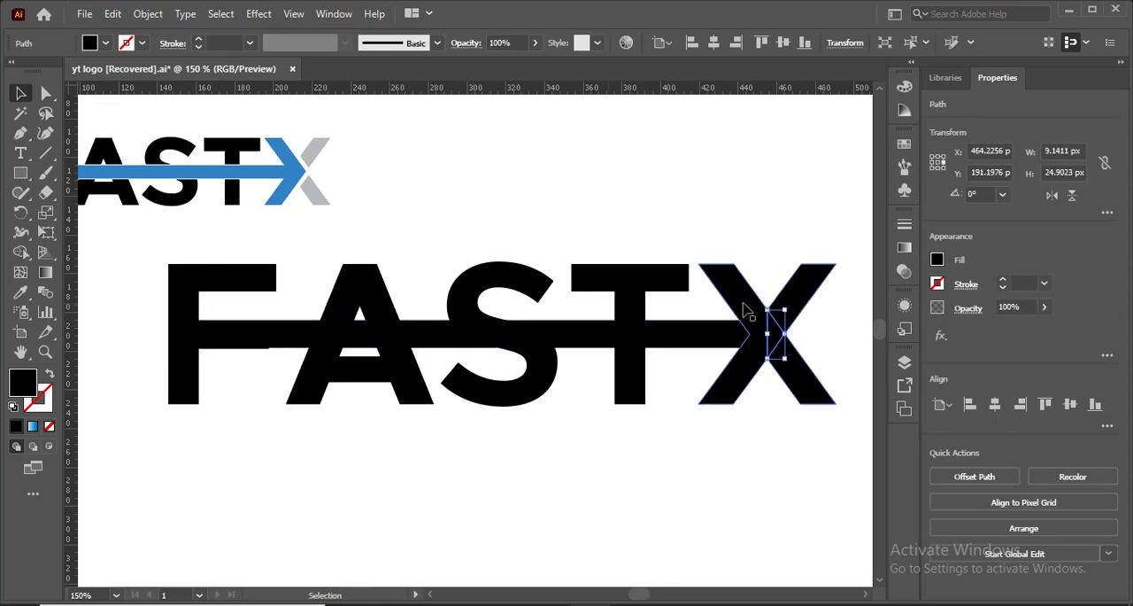
key("backslash")
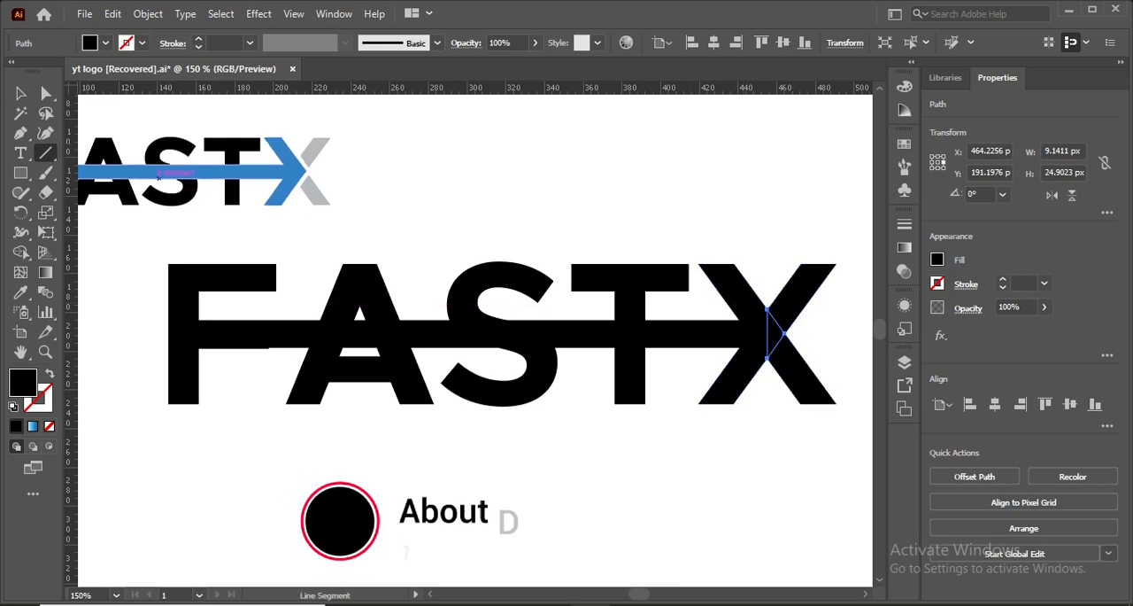
left_click(22, 94)
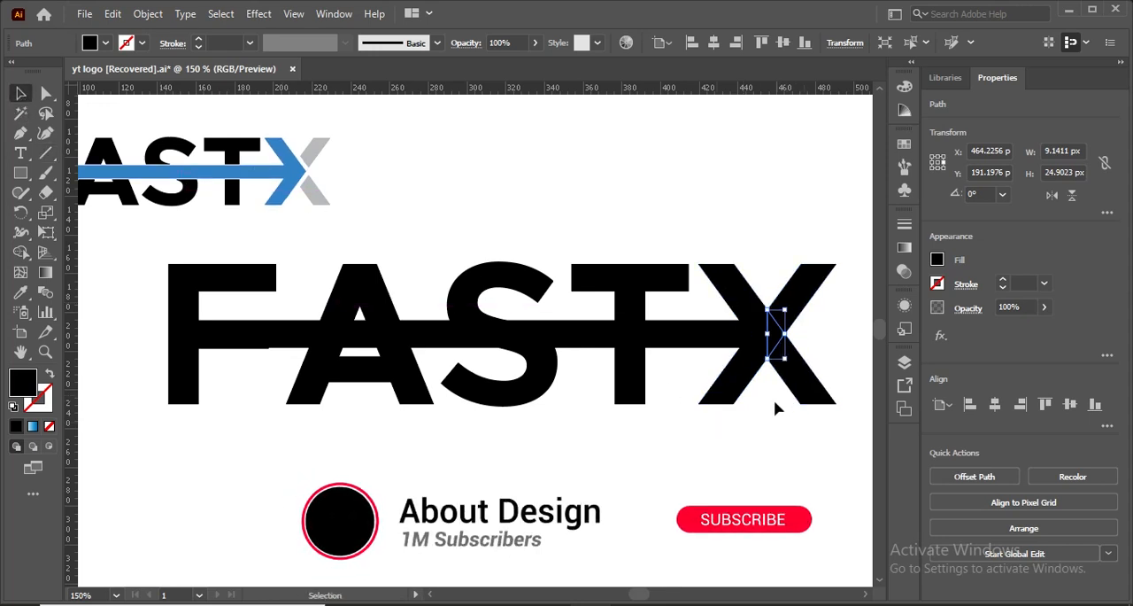
left_click_drag(774, 400, 195, 222)
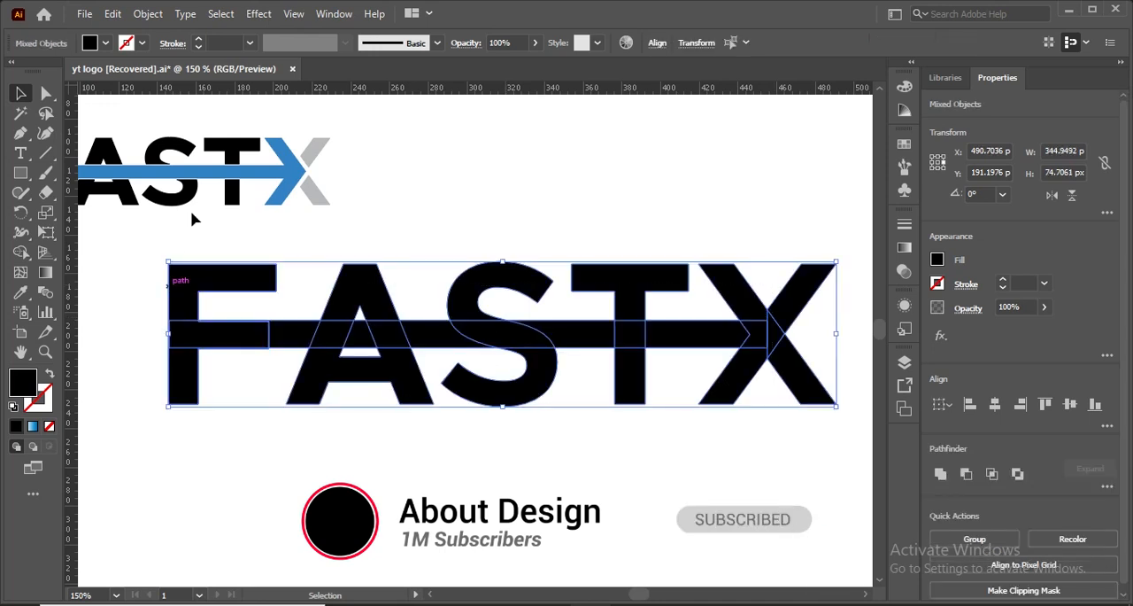
left_click(223, 352)
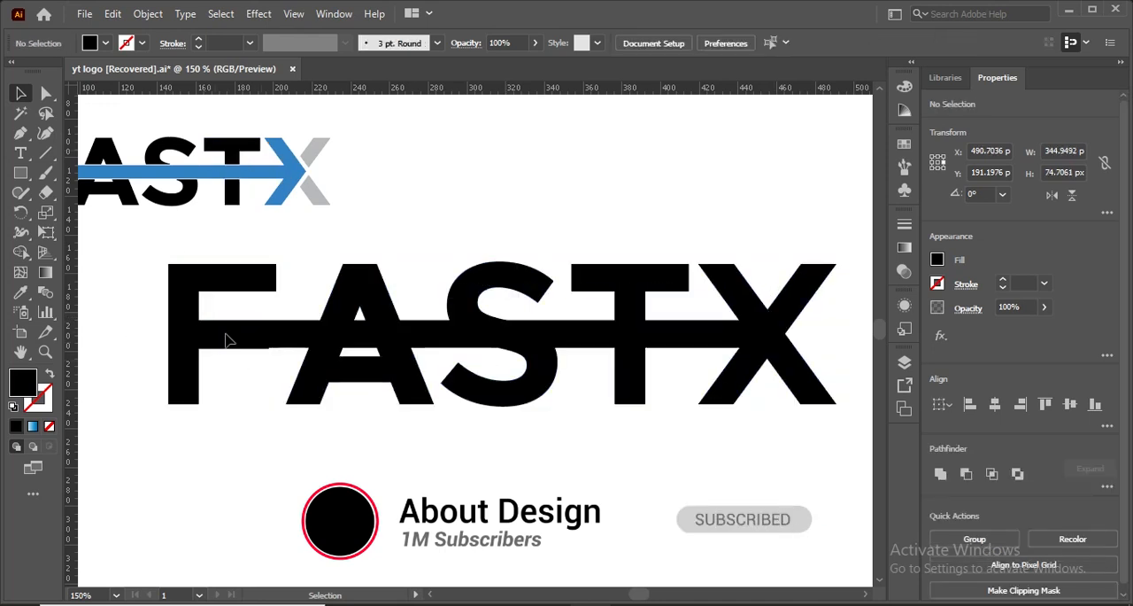
left_click(282, 347)
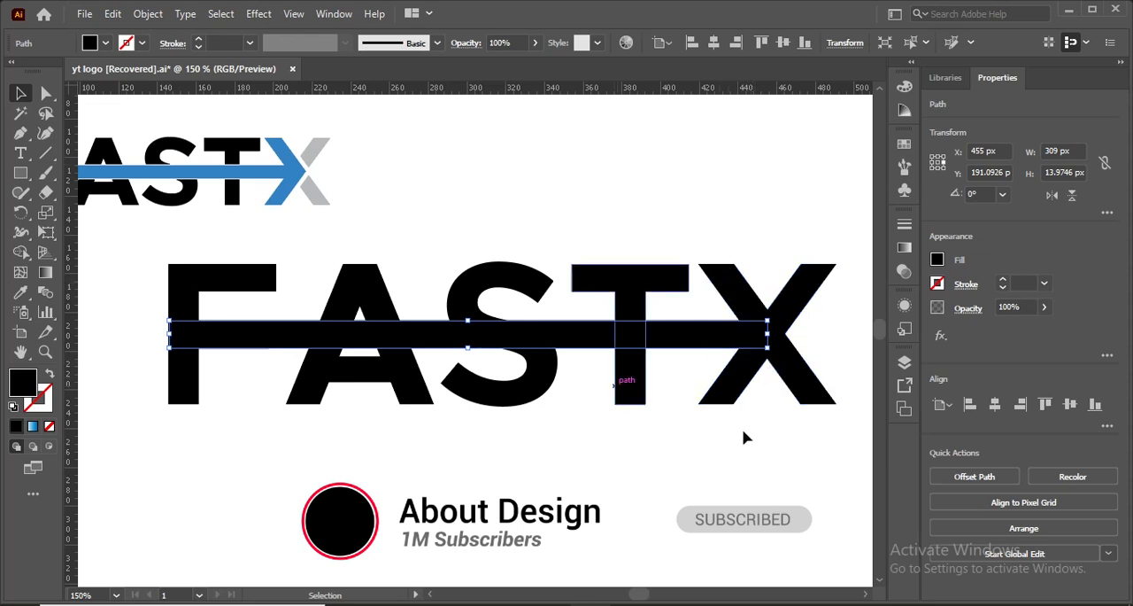
- Merge the small centre triangle with the left half of the X into one solid arrowhead using Shape Builder
left_click(759, 356)
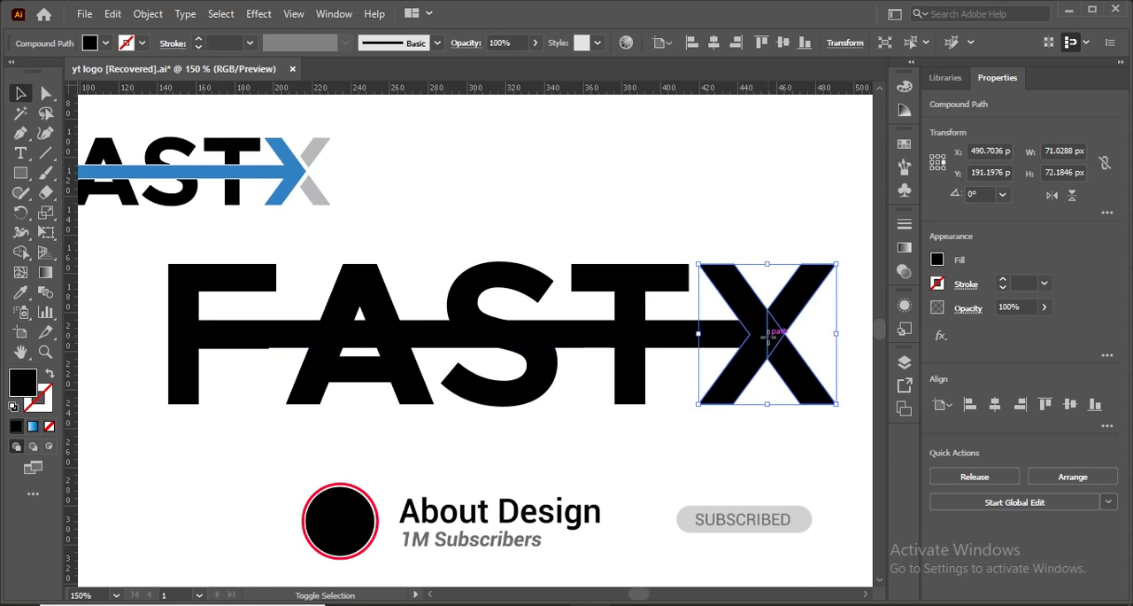
left_click(769, 335, "shift")
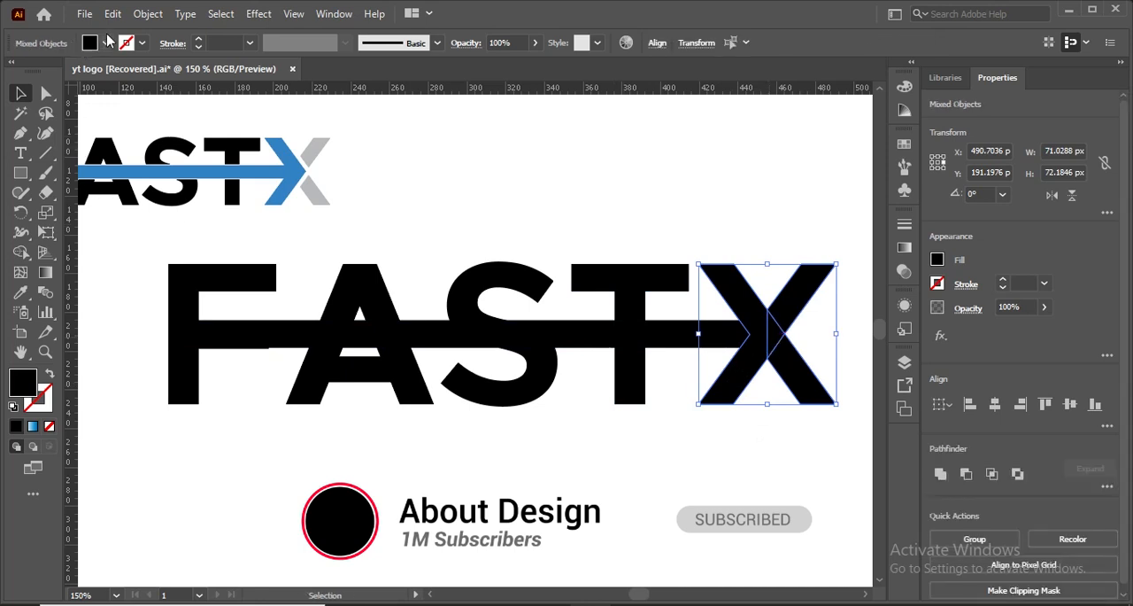
left_click(20, 252)
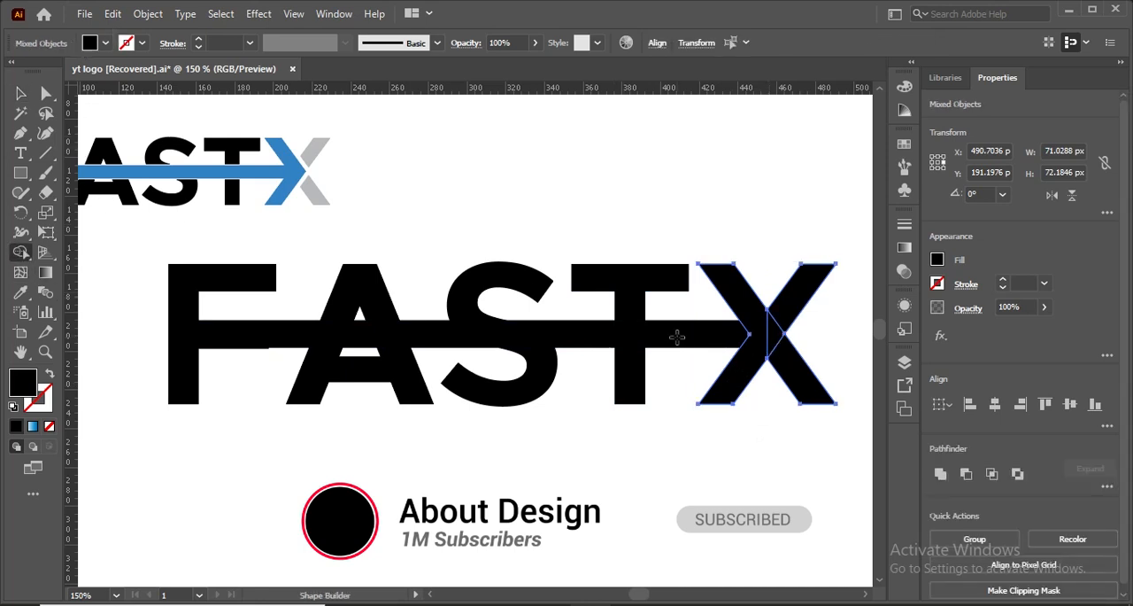
left_click_drag(776, 334, 762, 334)
left_click(20, 93)
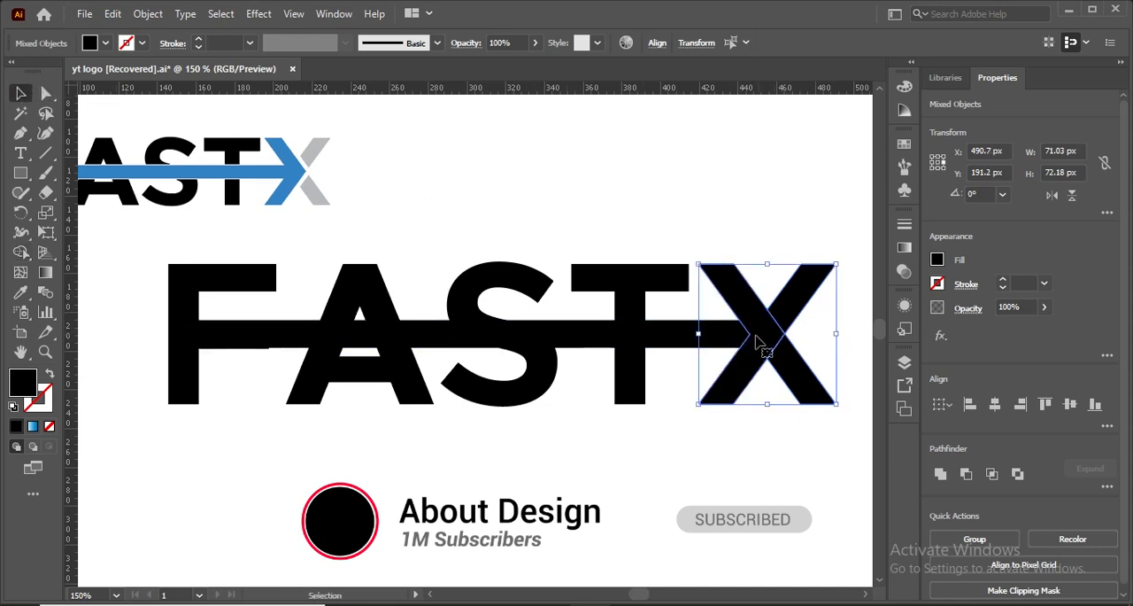
key("ctrl")
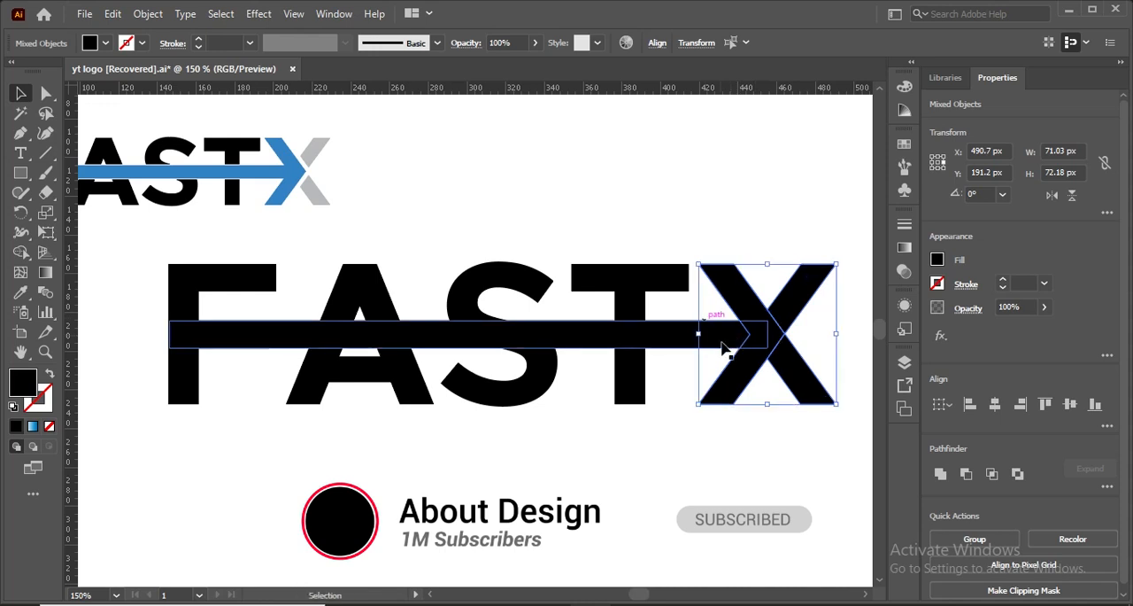
- Unite the horizontal bar and the X's arrowhead into a single arrow shape with Shape Builder
left_click(740, 434)
left_click(745, 359)
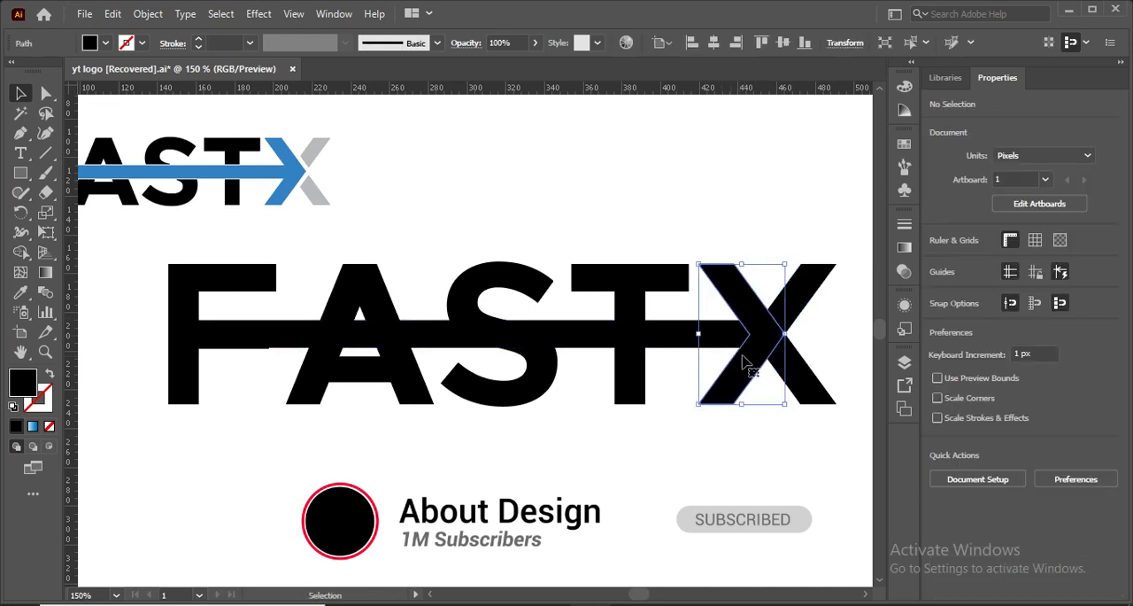
left_click(688, 341, "shift")
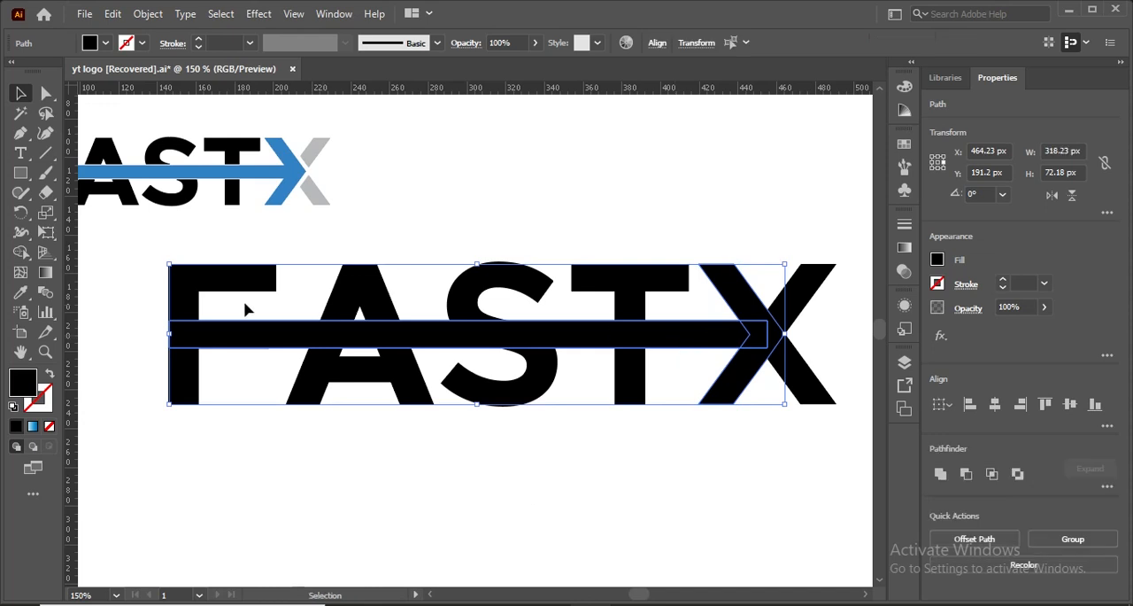
left_click(21, 252)
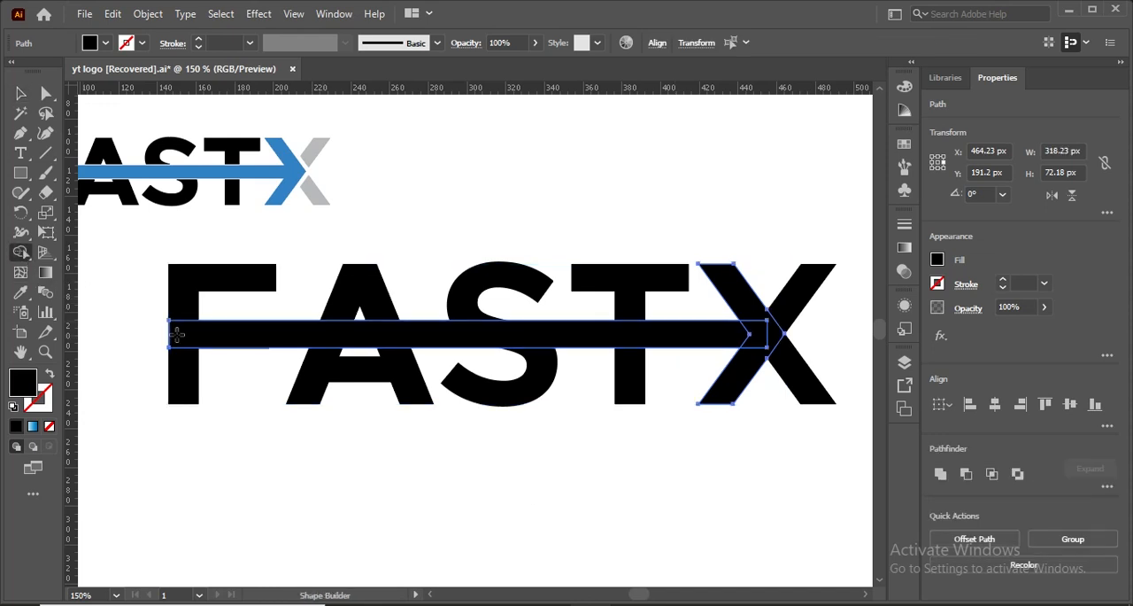
left_click(281, 334)
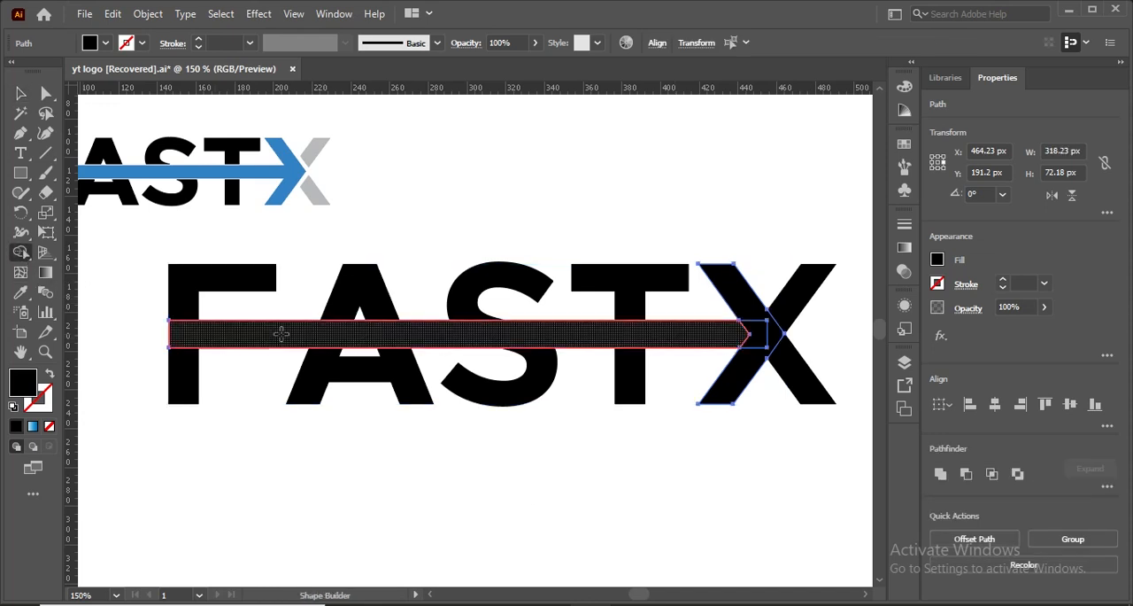
left_click_drag(742, 329, 755, 317)
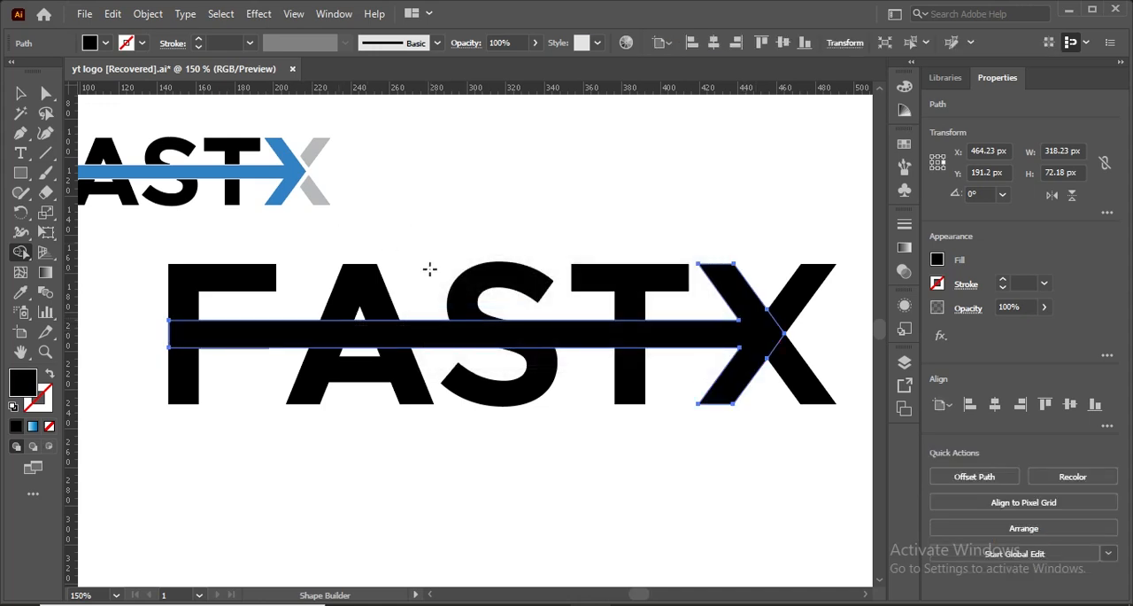
left_click(22, 90)
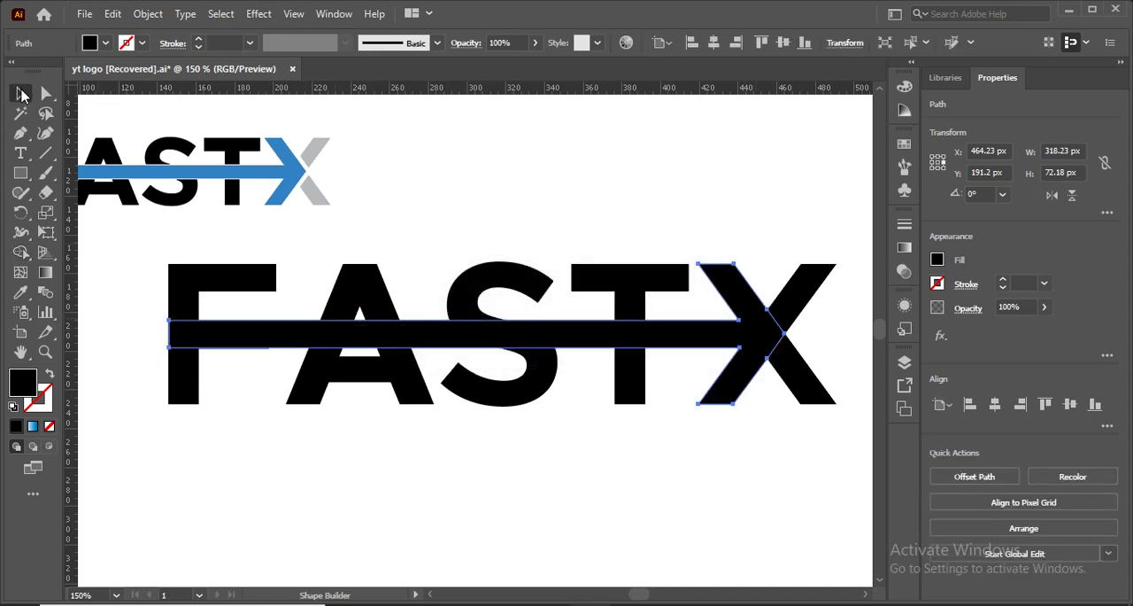
- Offset the merged arrow's path by 5 px with miter joins and a miter limit of 4
left_click(336, 429)
left_click(327, 336)
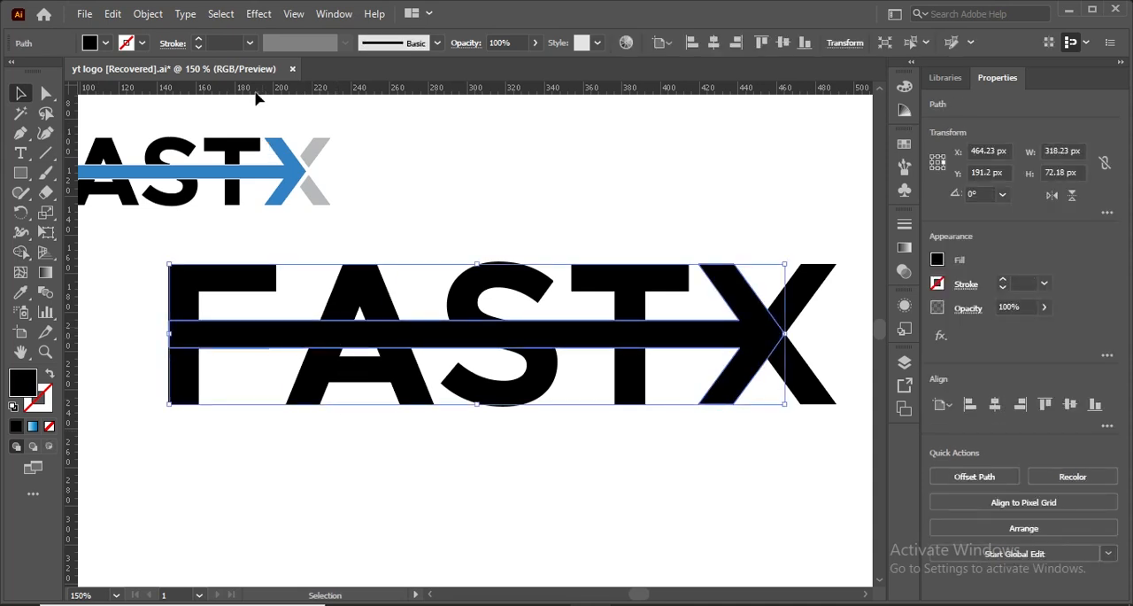
left_click(146, 14)
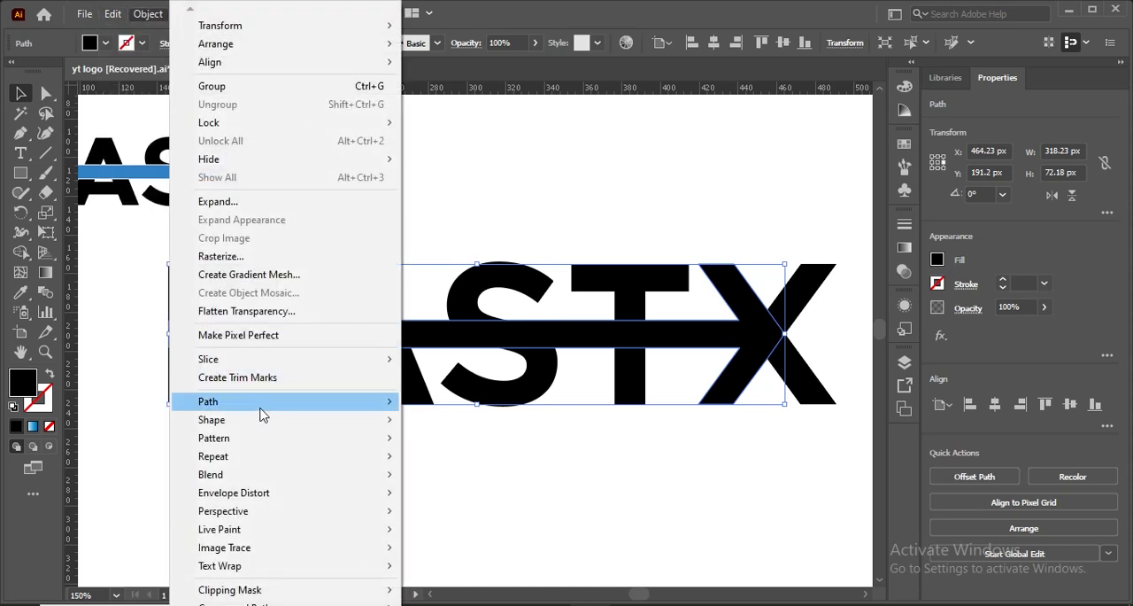
mouse_move(262, 413)
left_click(477, 461)
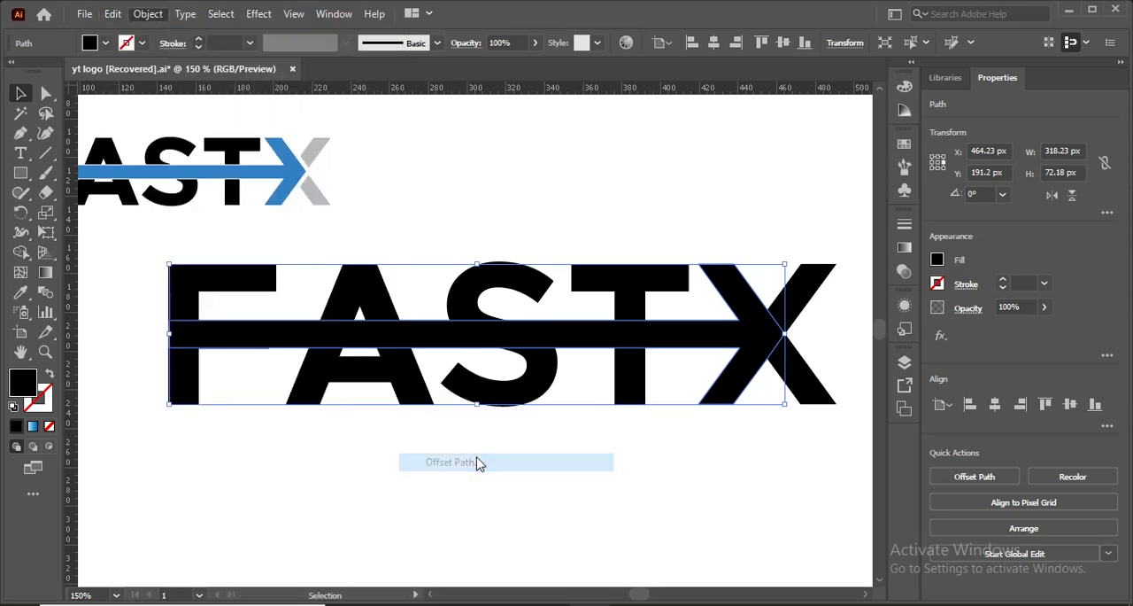
left_click(867, 344)
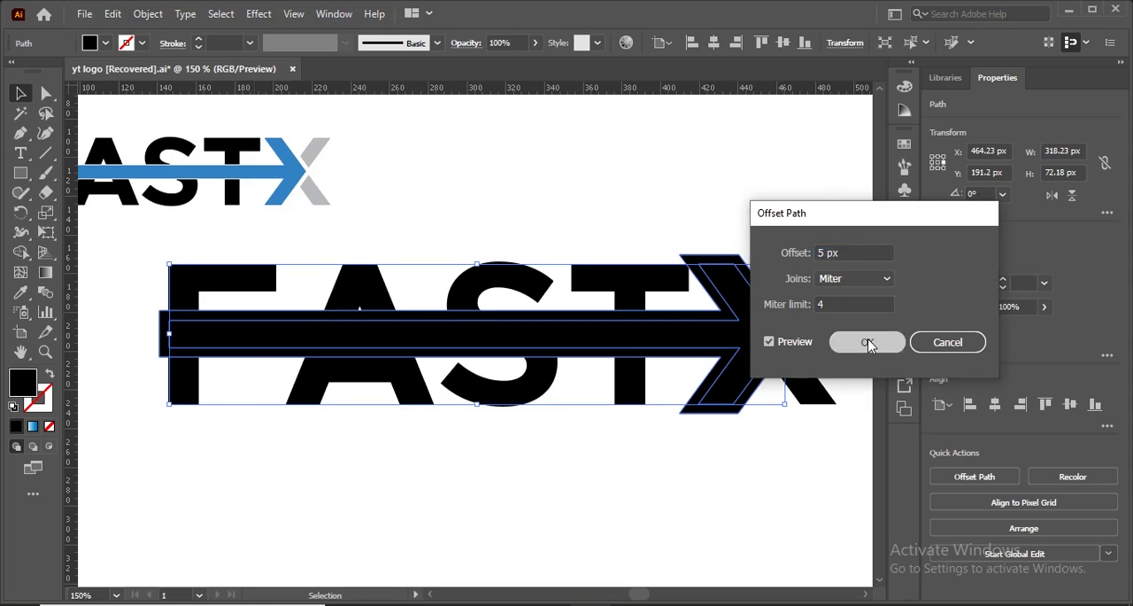
- Select the whole large FASTX artwork and remove the offset strips around the arrow's tail at the F with Shape Builder
left_click_drag(130, 252, 797, 416)
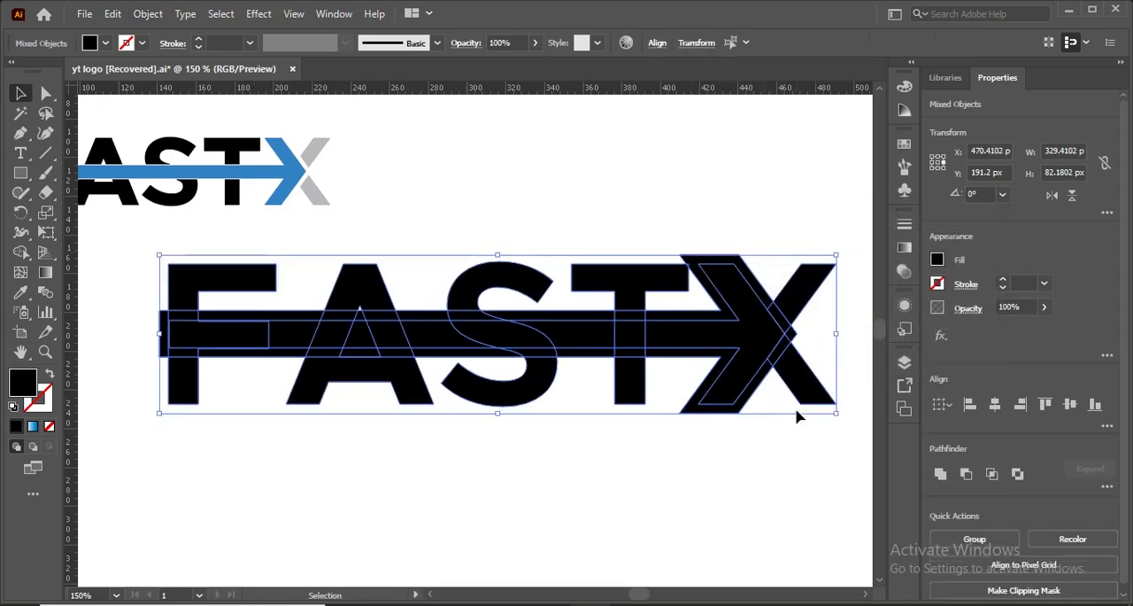
left_click(20, 252)
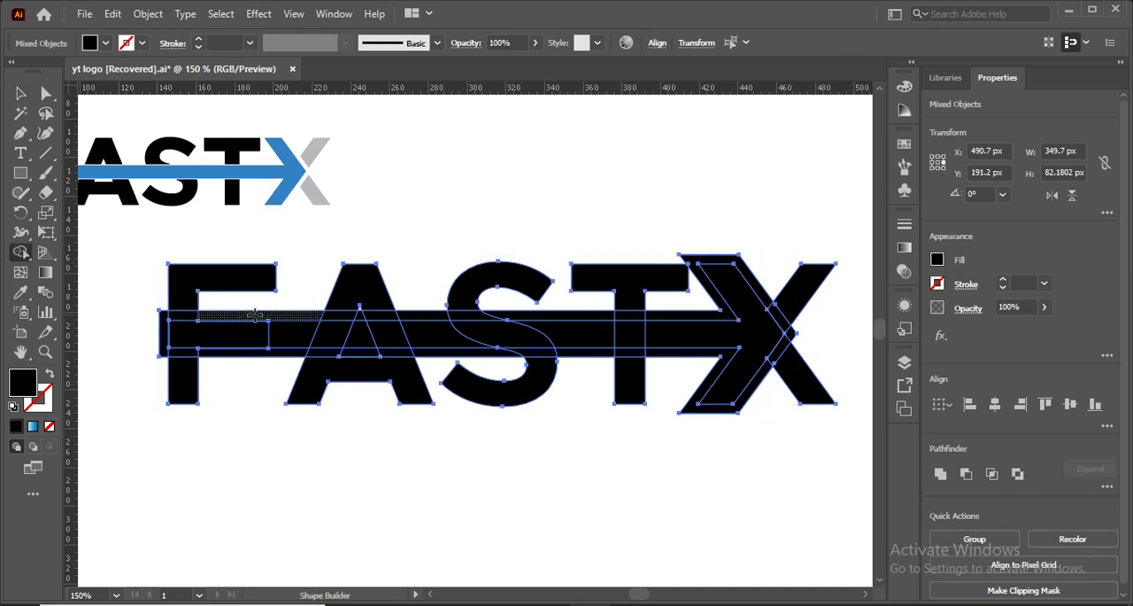
left_click(254, 315)
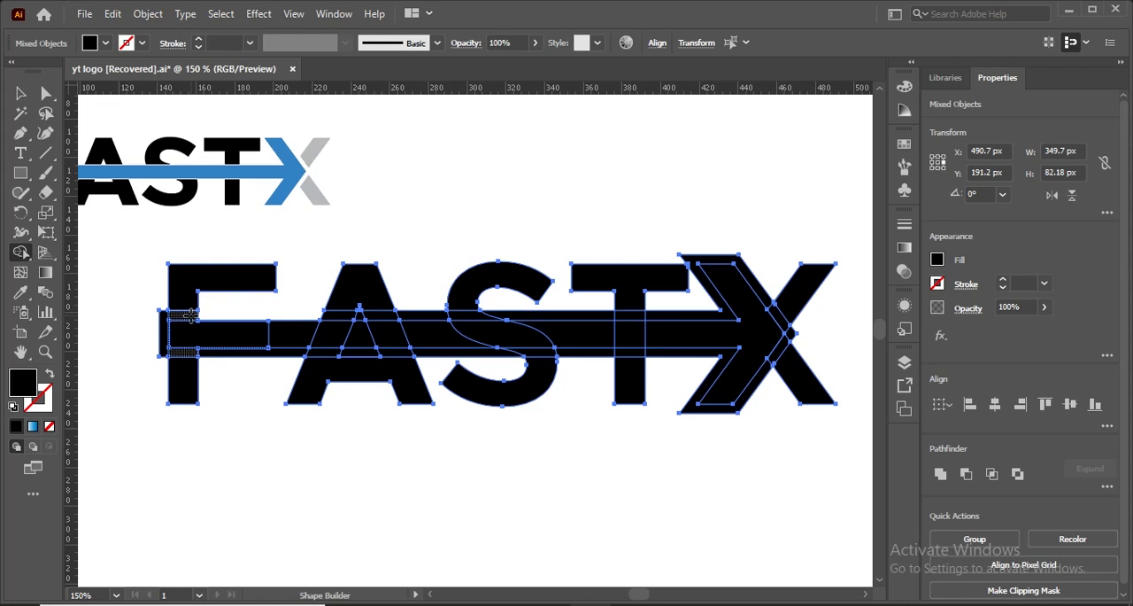
left_click(186, 315, "alt")
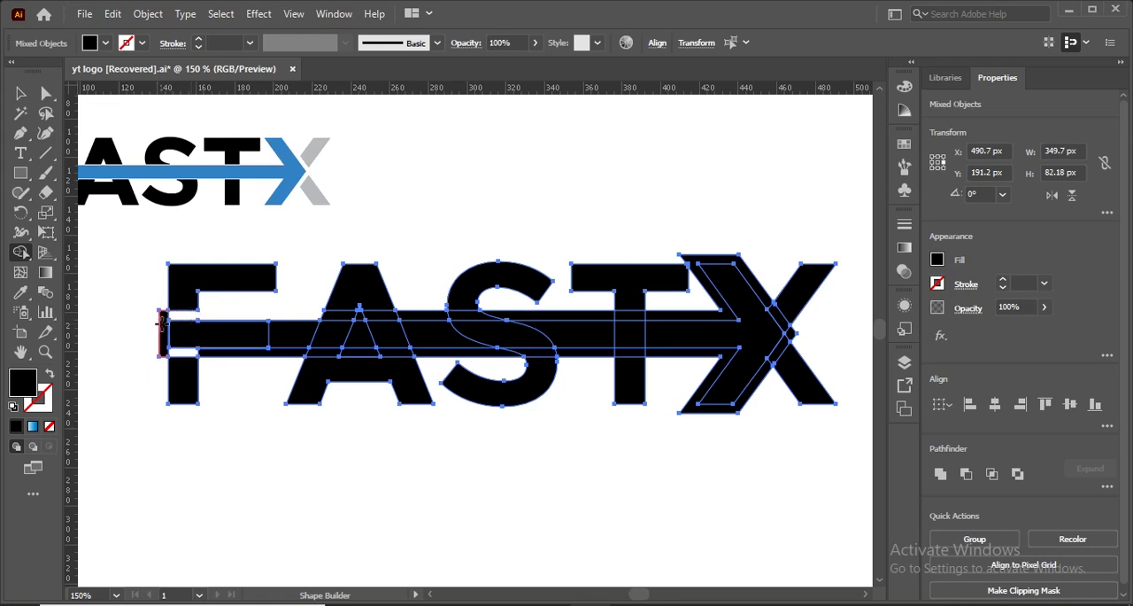
left_click(163, 329, "alt")
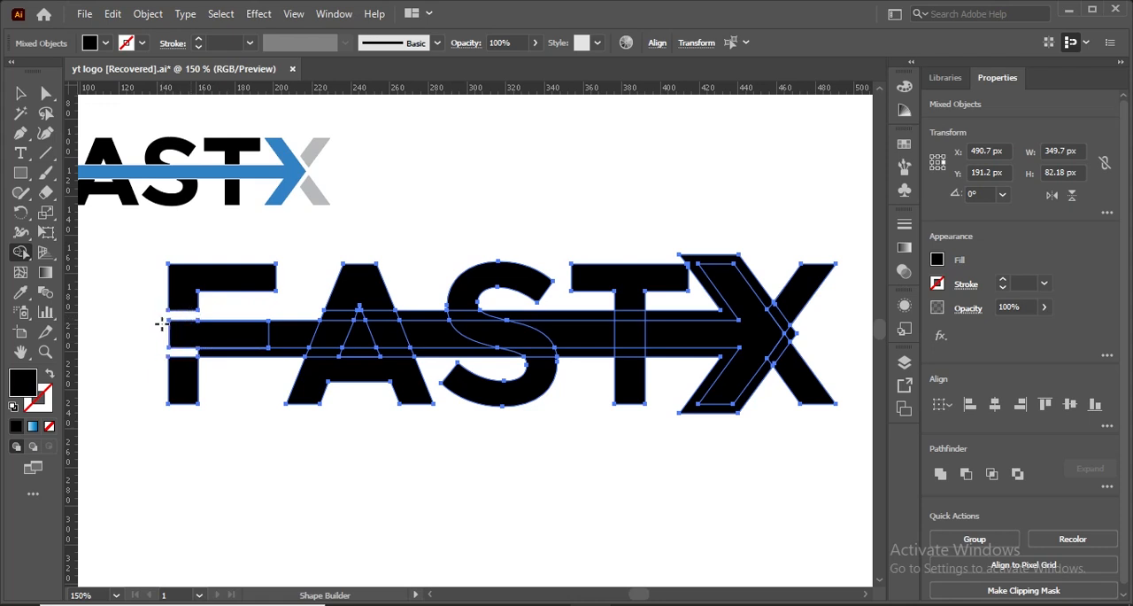
left_click(239, 352, "alt")
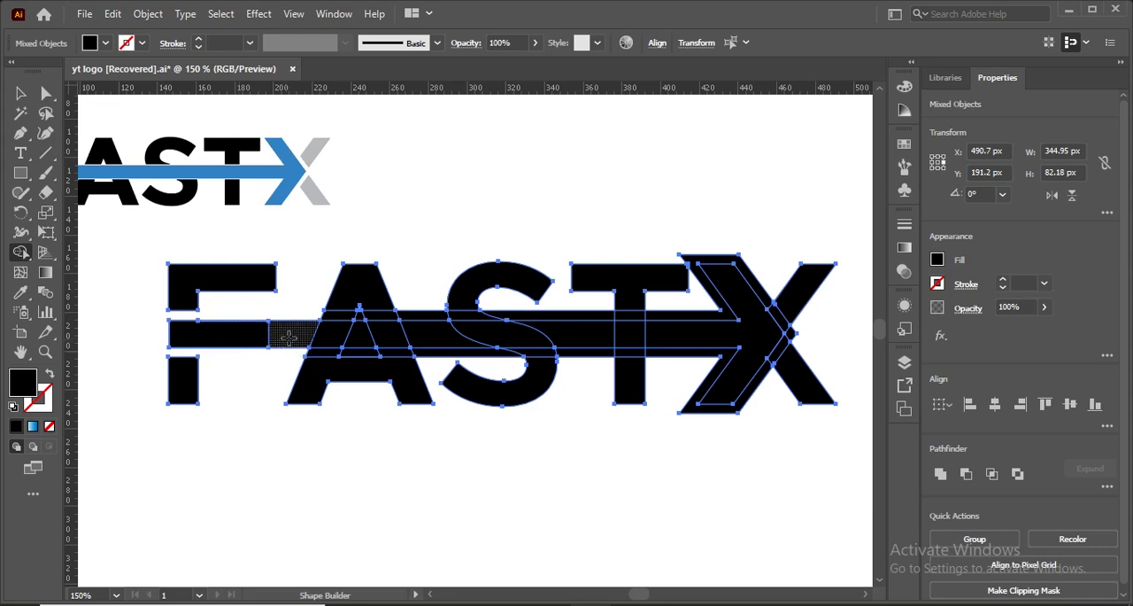
- Merge the bar's segments from the F through the A and remove the offset strips above and below it across the A
left_click_drag(246, 335, 305, 332)
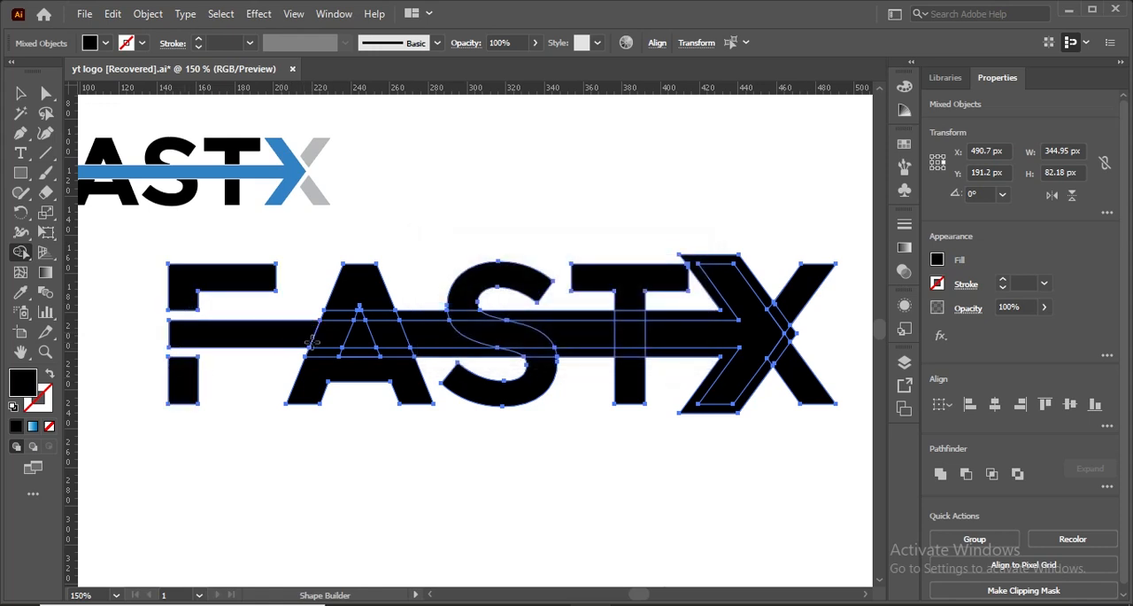
left_click_drag(302, 332, 377, 321)
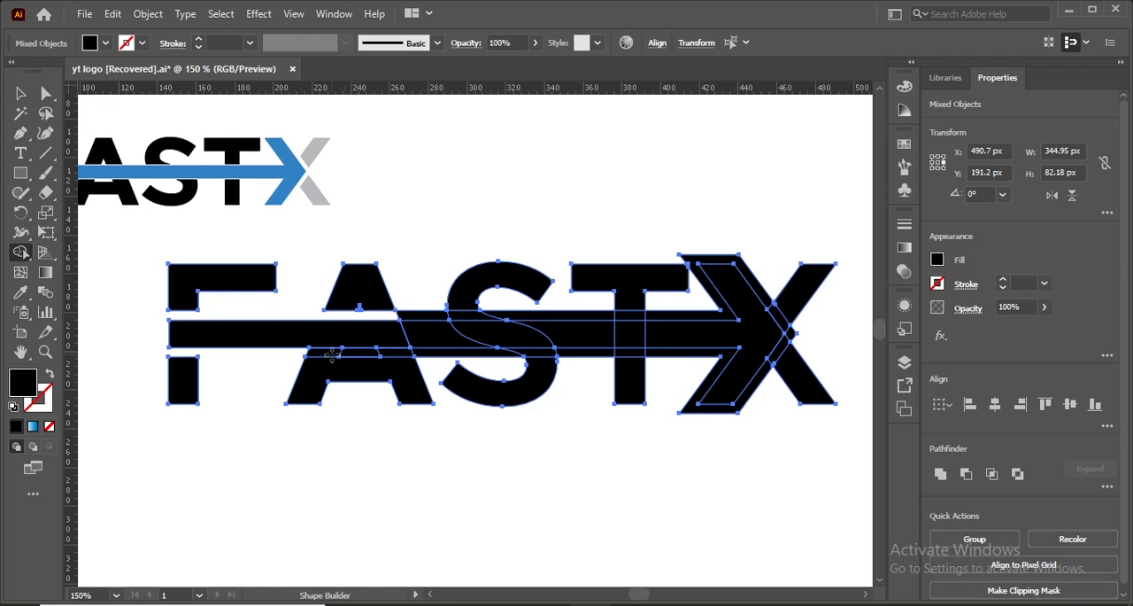
left_click(331, 351, "alt")
left_click(352, 350, "alt")
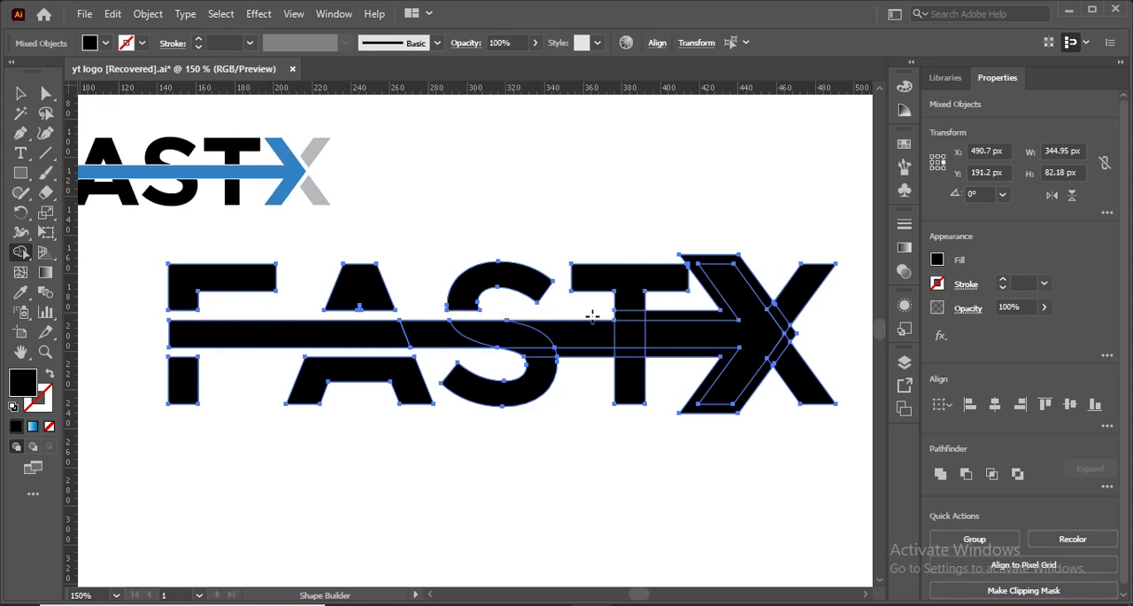
- Remove the remaining offset pieces around the T, the arrowhead and its tip, leaving a gap before the X's right half
left_click(666, 317, "alt")
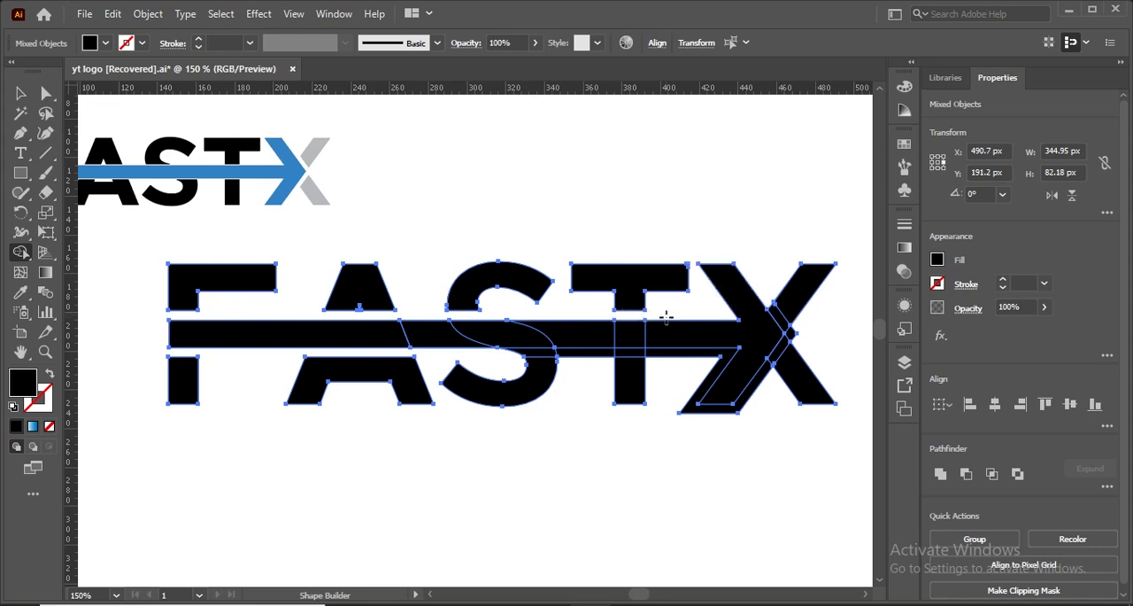
left_click(670, 352, "alt")
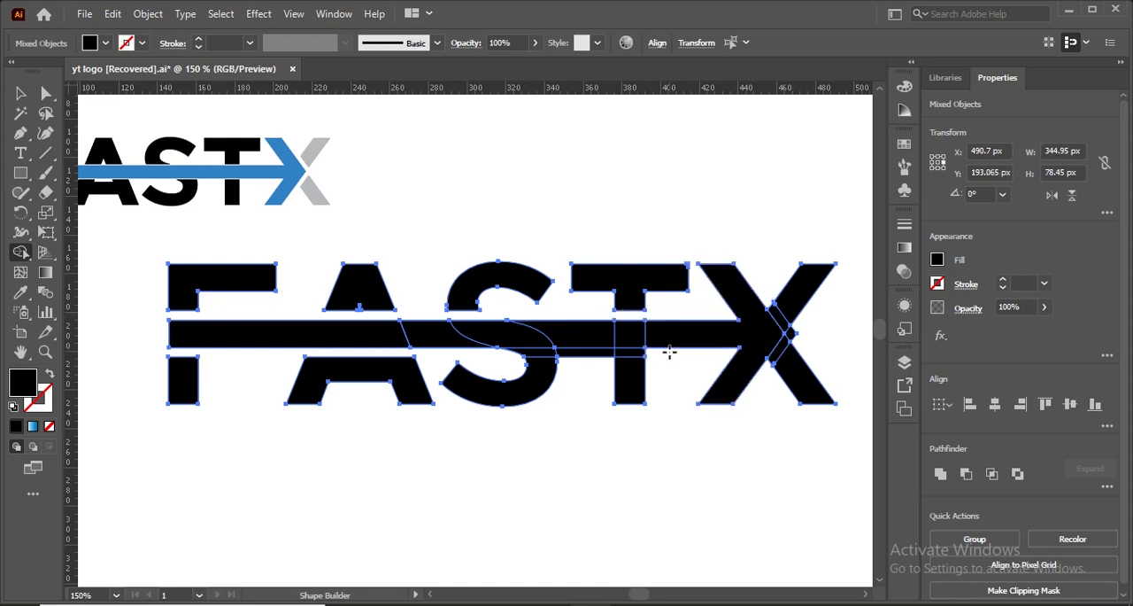
left_click(598, 353, "alt")
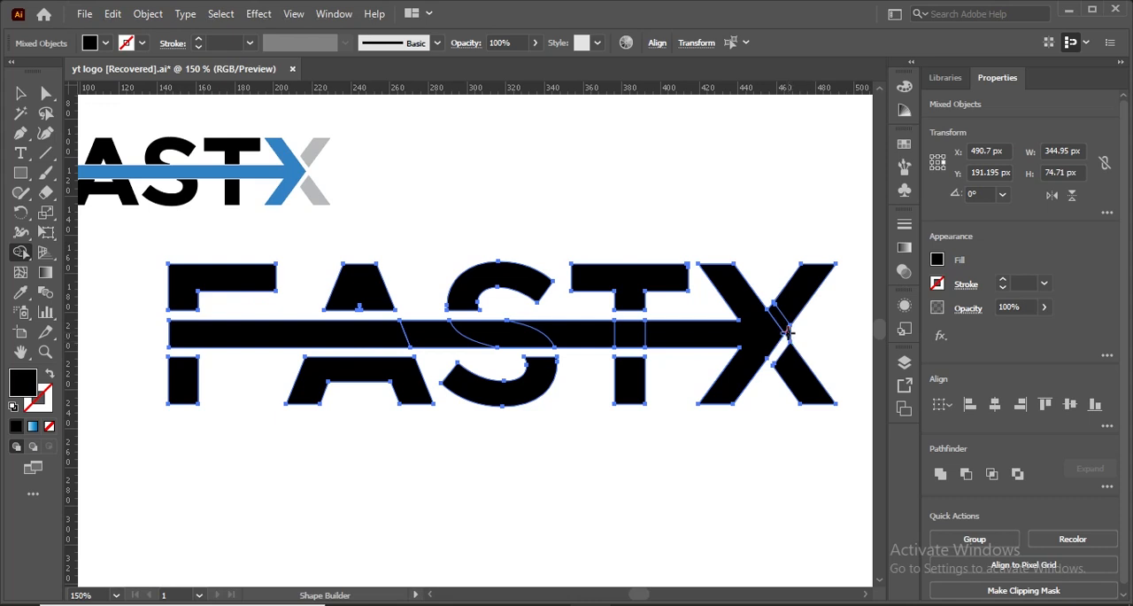
left_click_drag(782, 324, 790, 334)
key("ctrl+minus")
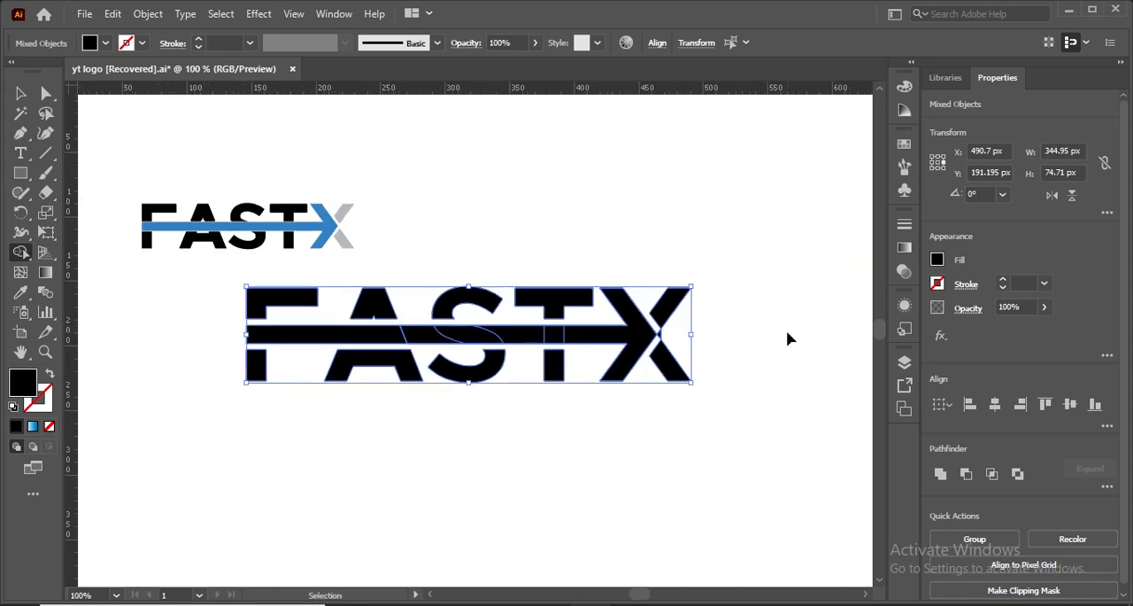
- Unite the selected FASTX shapes with Pathfinder so the arrow's remaining segments merge into one solid piece
key("ctrl+plus")
key("ctrl+plus")
key("ctrl+plus")
key("shift+m")
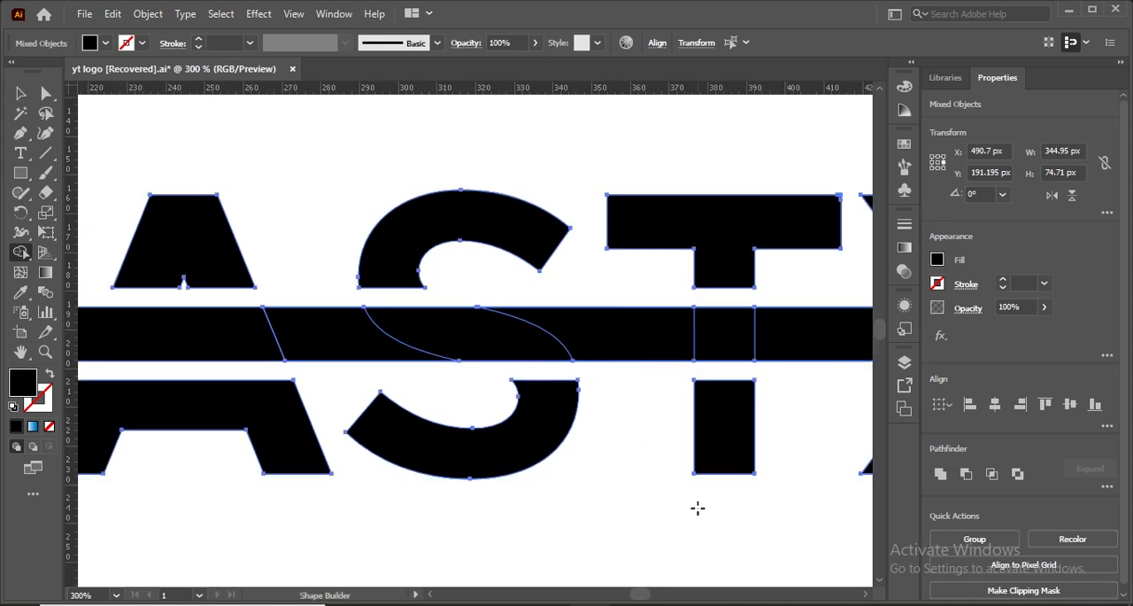
left_click_drag(638, 598, 642, 598)
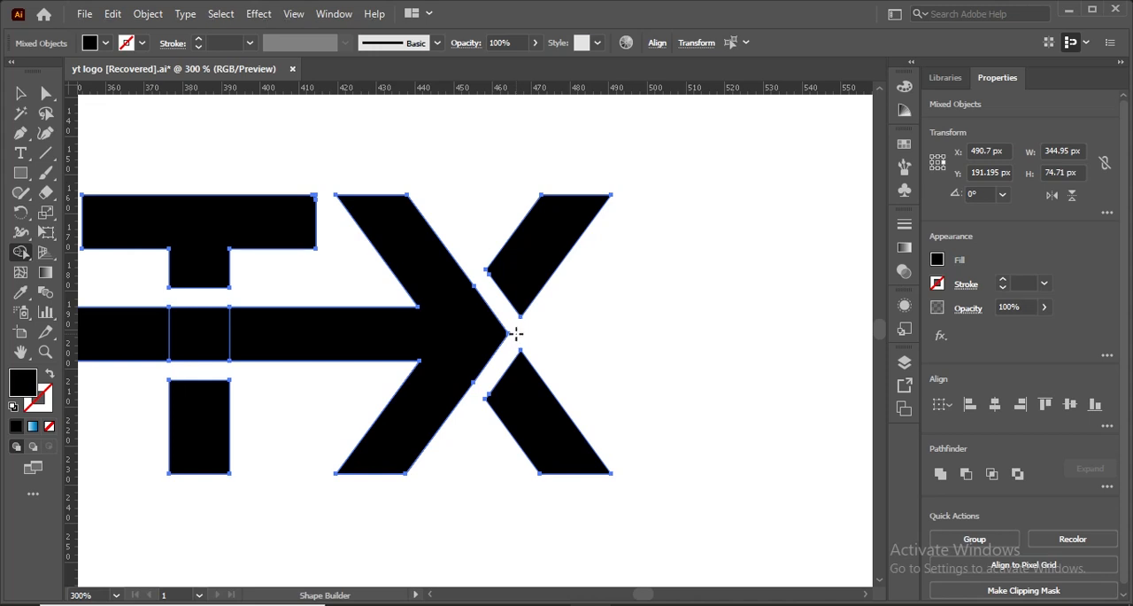
left_click(20, 93)
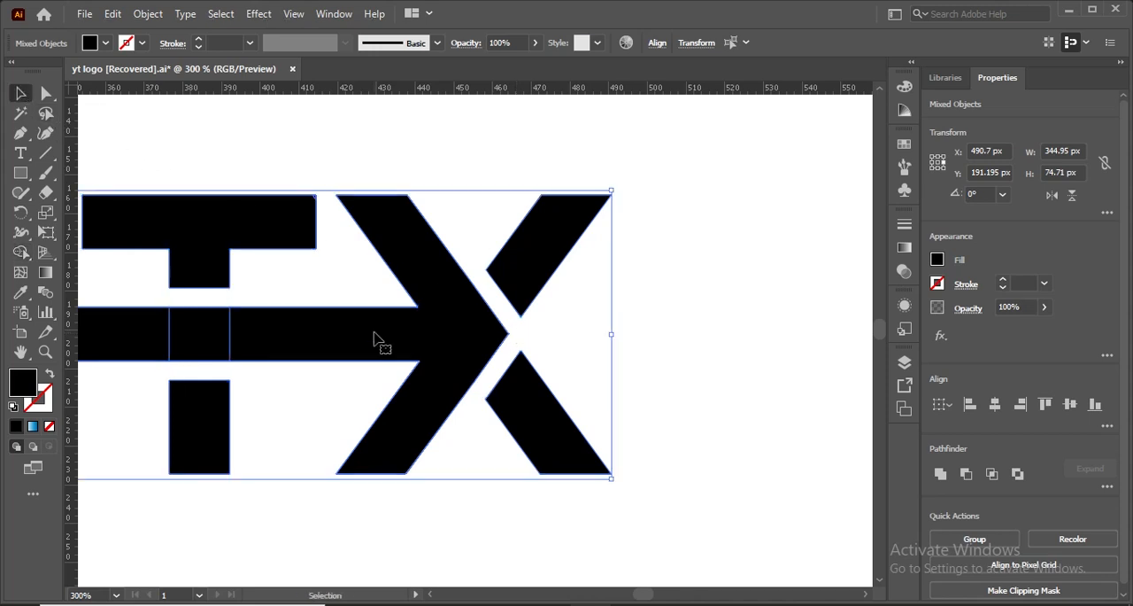
left_click(940, 474)
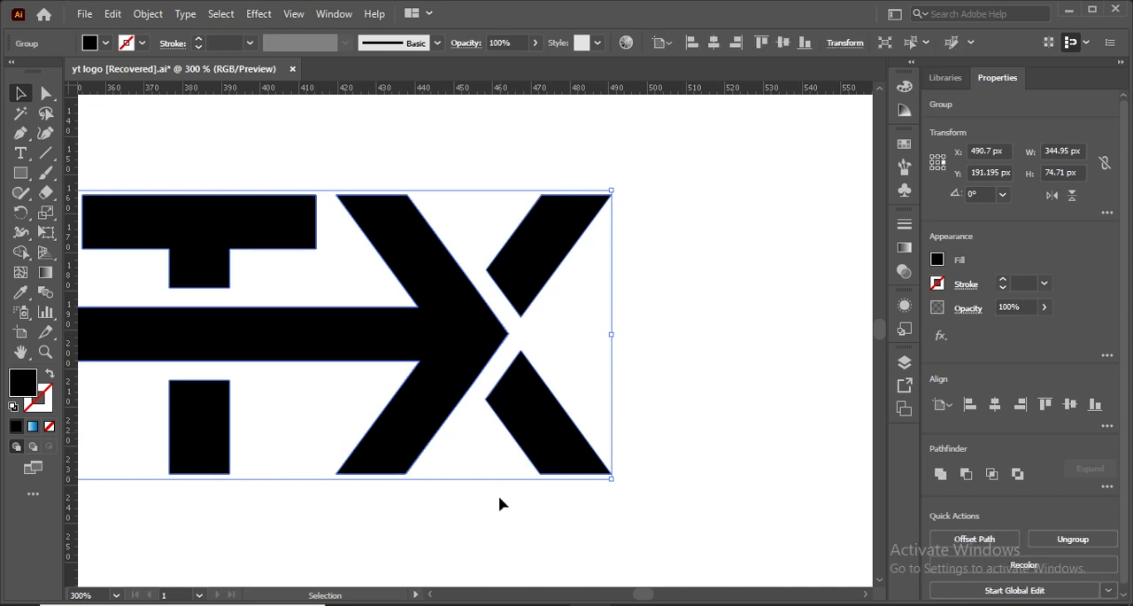
- Ungroup the united FASTX artwork into separate shapes and clear the selection
left_click_drag(645, 592, 640, 592)
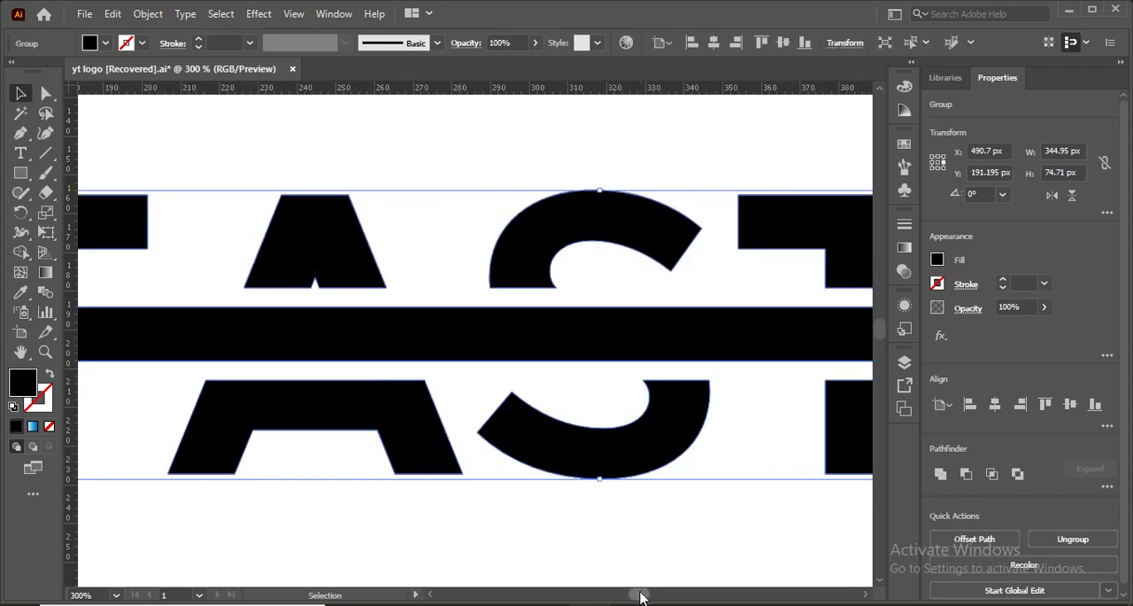
left_click(470, 554)
left_click(431, 326)
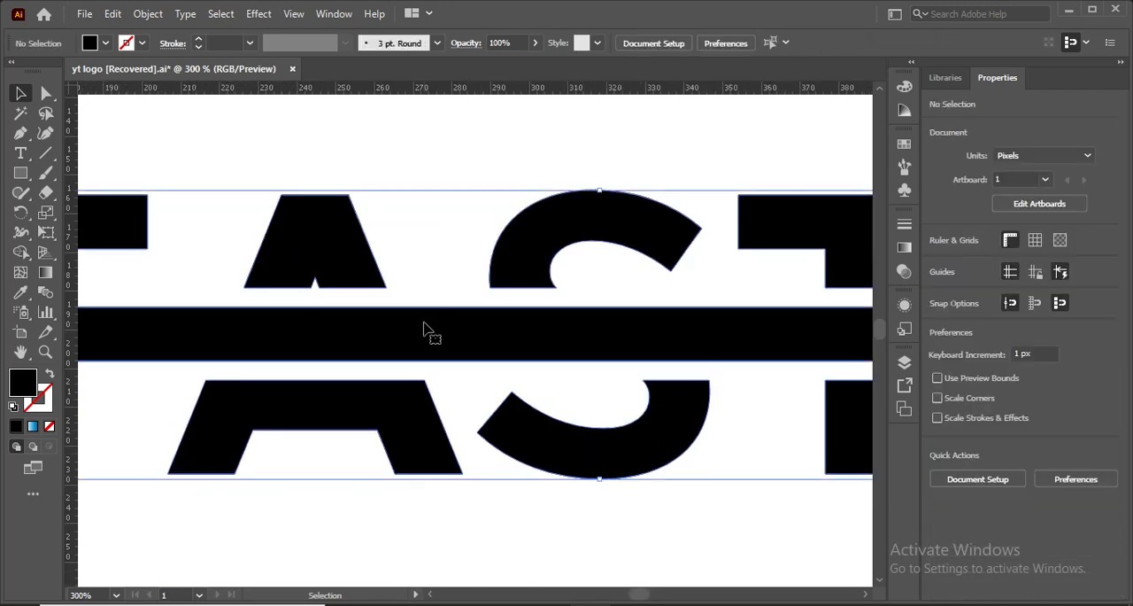
right_click(423, 322)
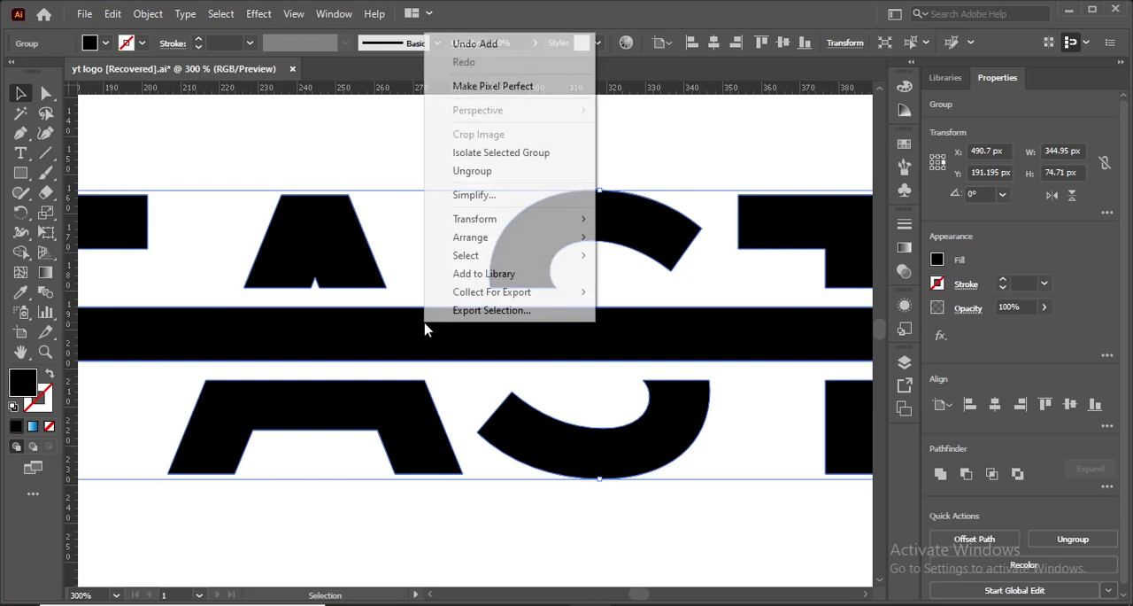
left_click(471, 170)
left_click(398, 541)
- Fill the arrow shape running through the letters into the X with the light blue swatch and deselect it
left_click(358, 352)
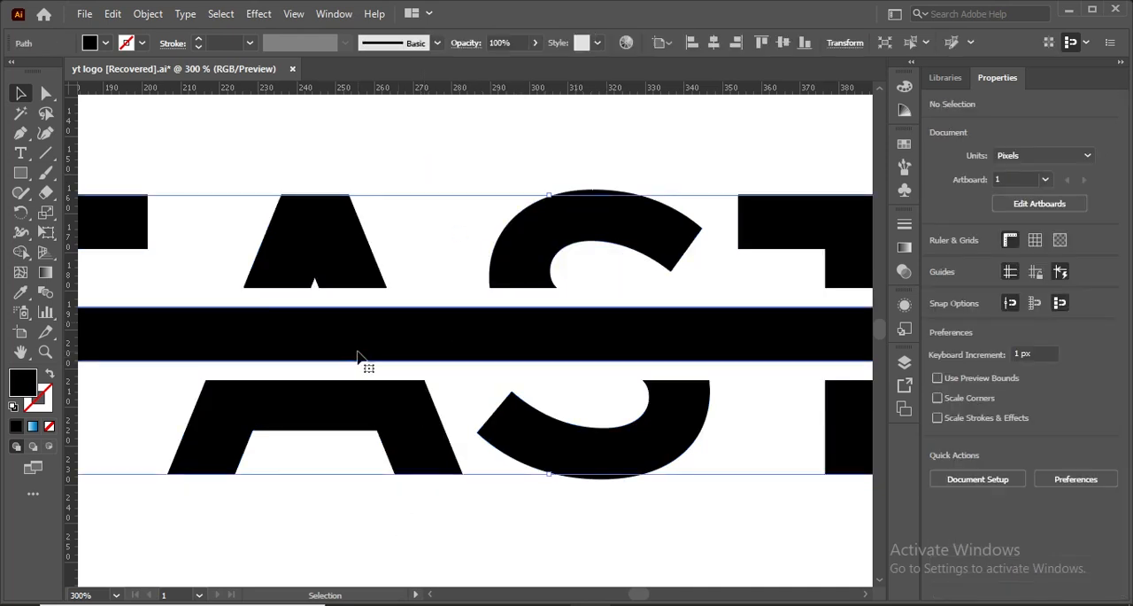
left_click(106, 42)
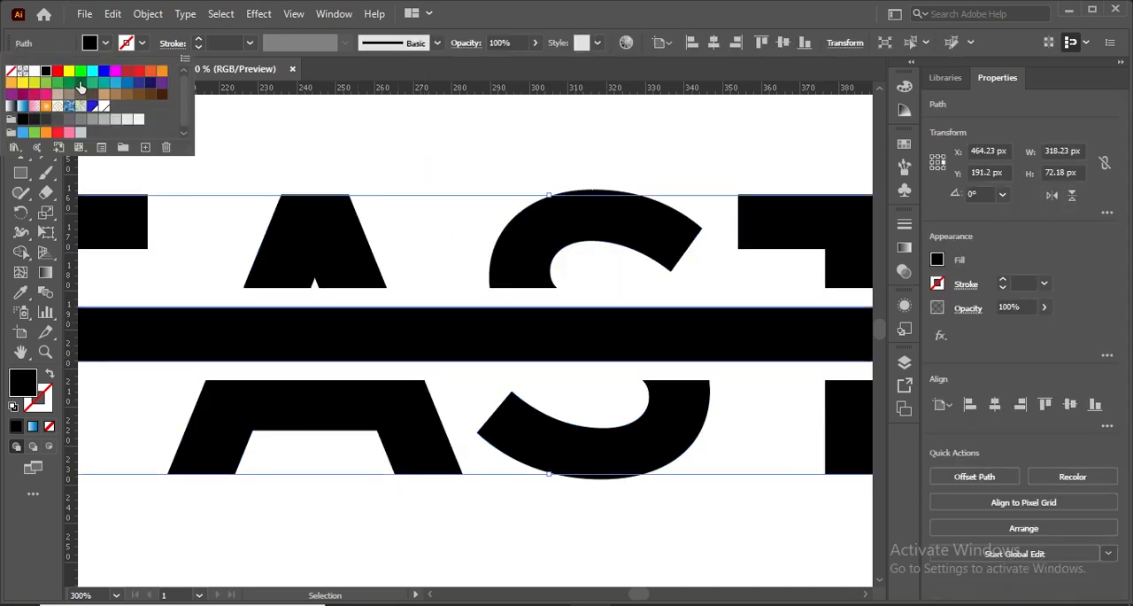
left_click(103, 71)
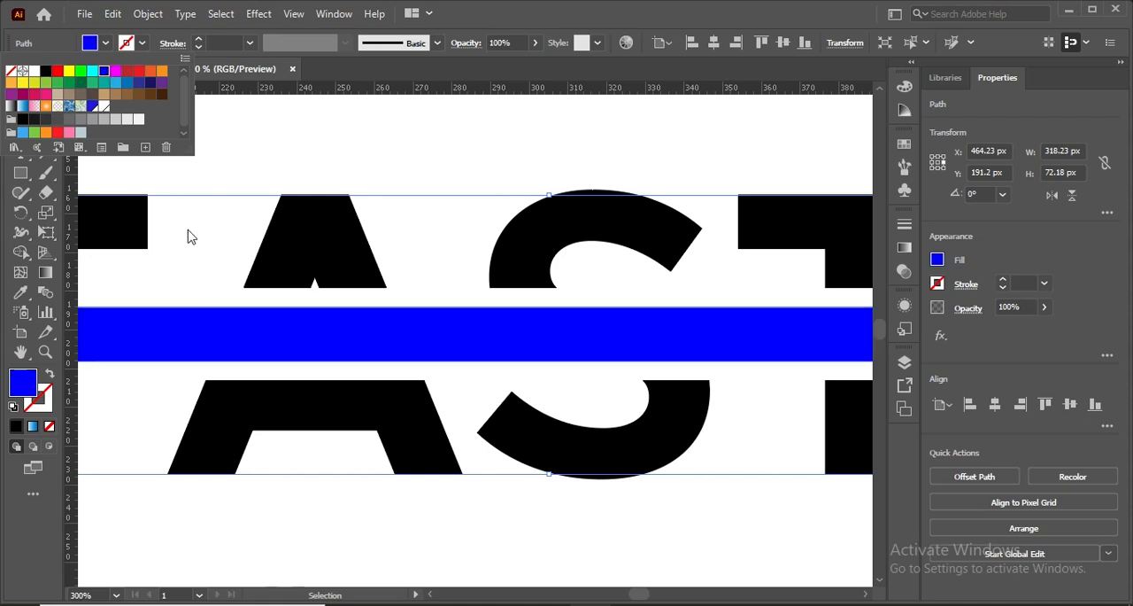
left_click(92, 71)
left_click(115, 82)
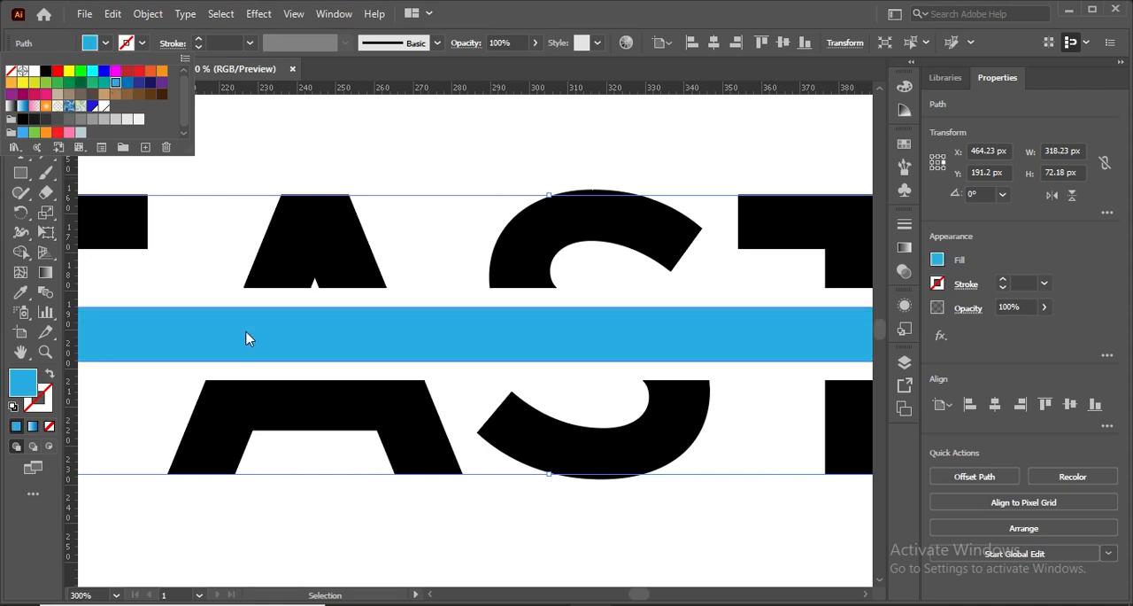
left_click(404, 534)
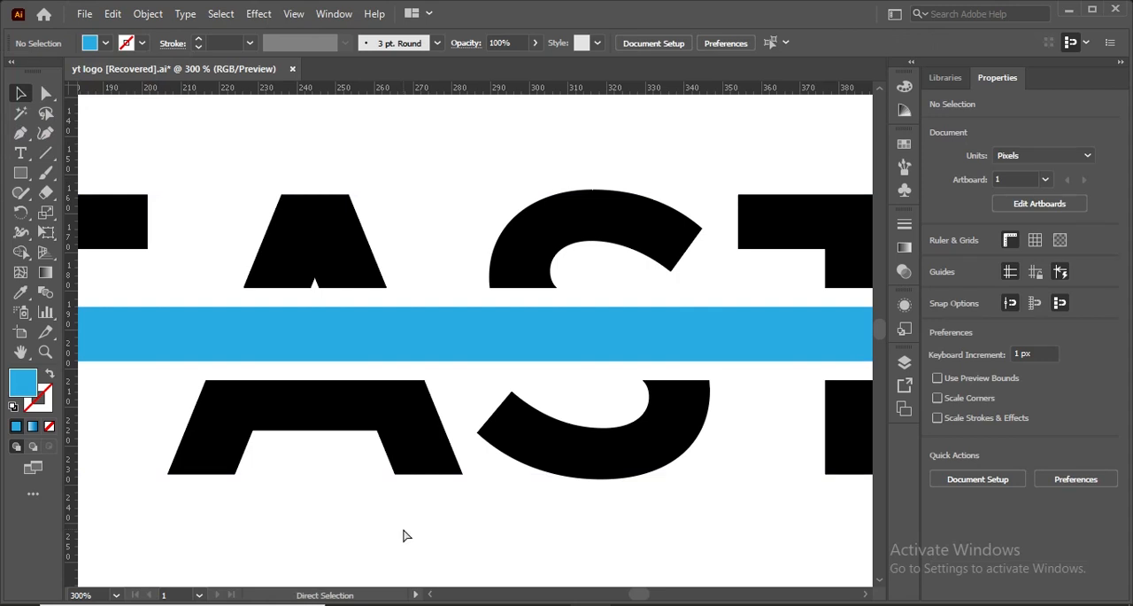
key("ctrl+1")
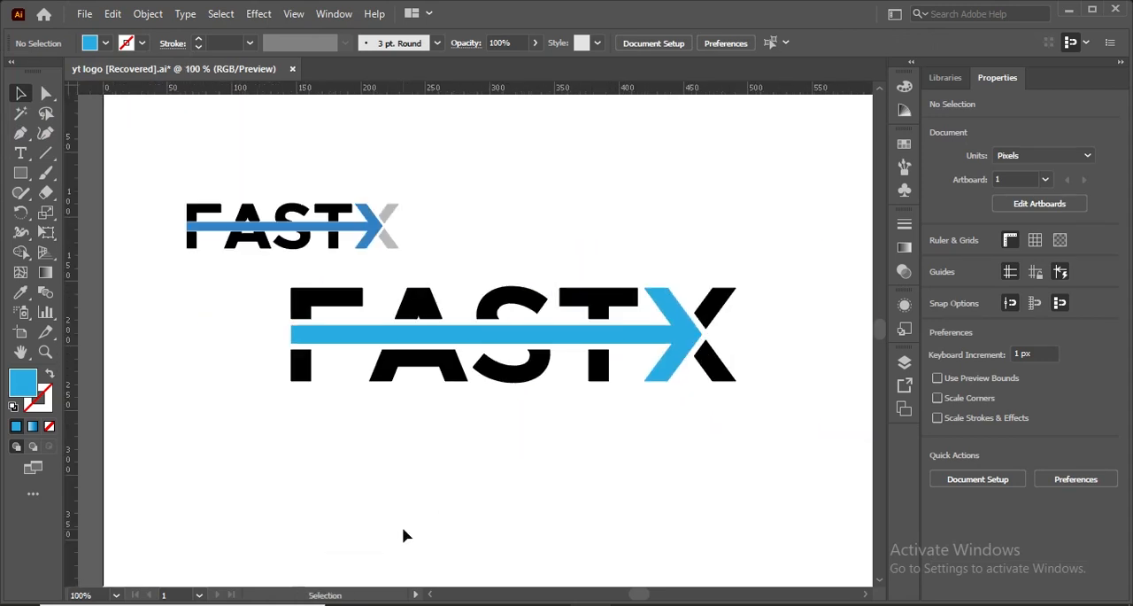